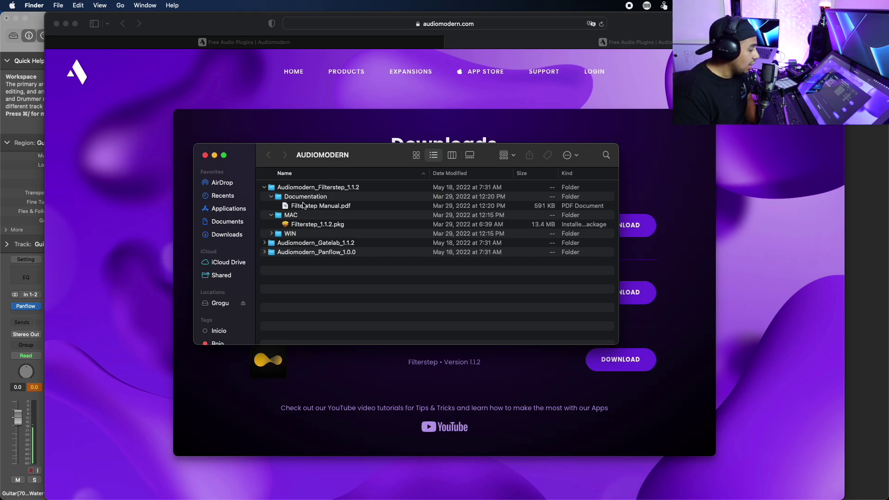
Step: Collapse the Filterstep folder and open Panflow User Manual.pdf from the Audiomodern_Panflow_1.0.0 Documentation folder
{"action": "left_click", "coordinate": [271, 196]}
{"action": "left_click", "coordinate": [264, 187]}
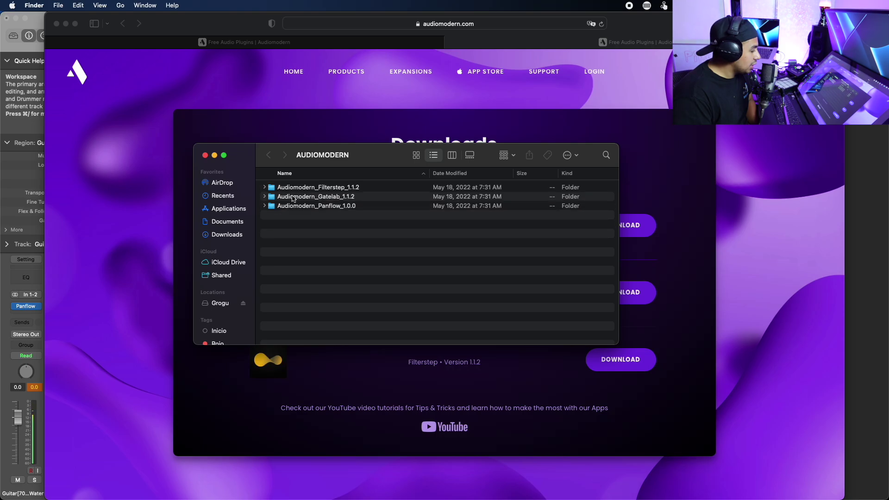
{"action": "left_click", "coordinate": [292, 197]}
{"action": "left_click", "coordinate": [264, 205]}
{"action": "double_click", "coordinate": [308, 225]}
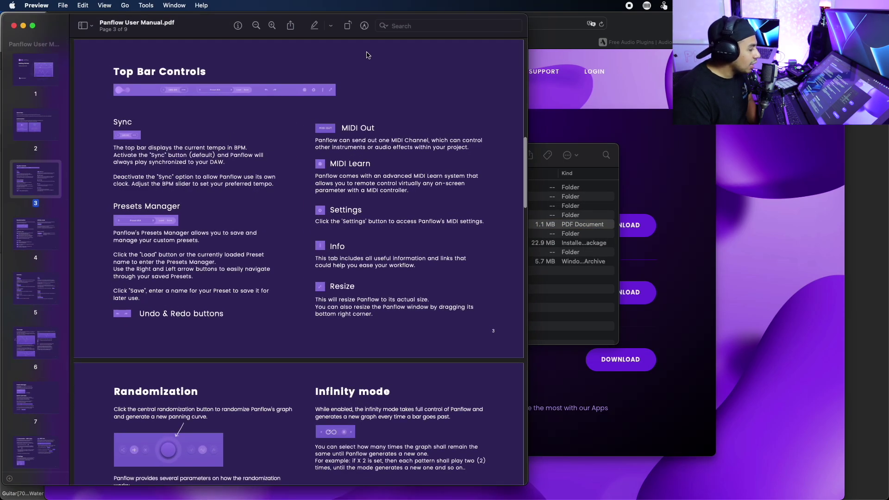
Step: Read through the Panflow manual's pages on randomization, controls, the graph, presets, quick-load slots and MIDI
{"action": "left_click_drag", "start_coordinate": [192, 24], "coordinate": [387, 36]}
{"action": "scroll", "coordinate": [463, 157], "scroll_direction": "down", "scroll_amount": 10}
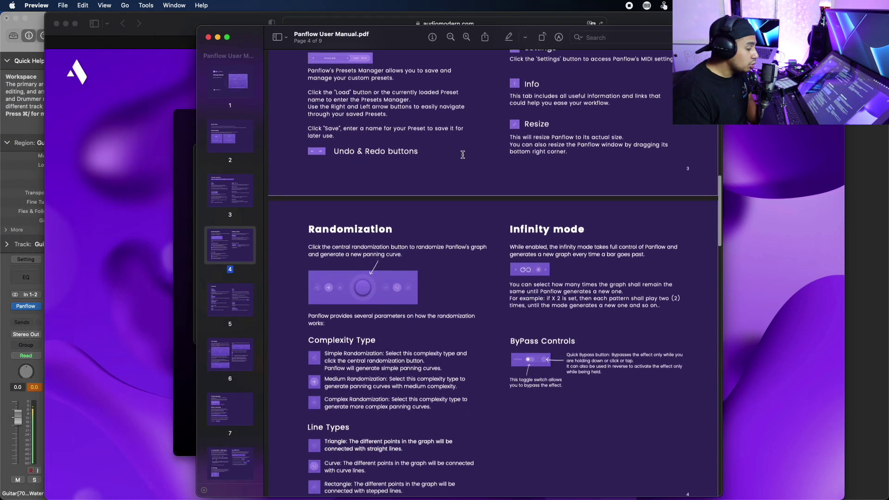
{"action": "scroll", "coordinate": [463, 154], "scroll_direction": "down", "scroll_amount": 3}
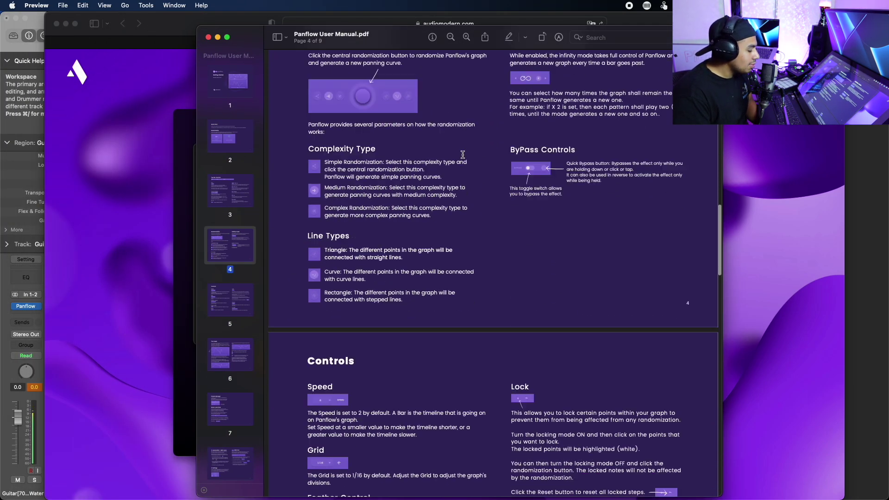
{"action": "scroll", "coordinate": [440, 254], "scroll_direction": "up", "scroll_amount": 5}
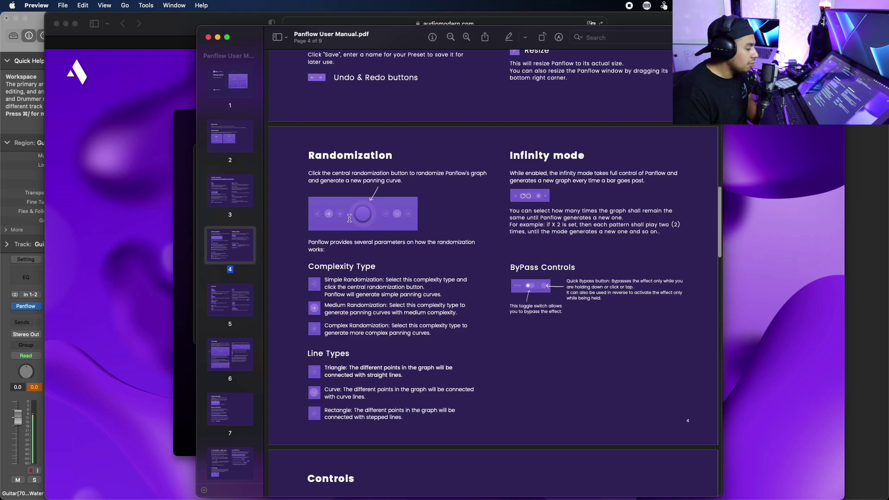
{"action": "scroll", "coordinate": [426, 233], "scroll_direction": "down", "scroll_amount": 15}
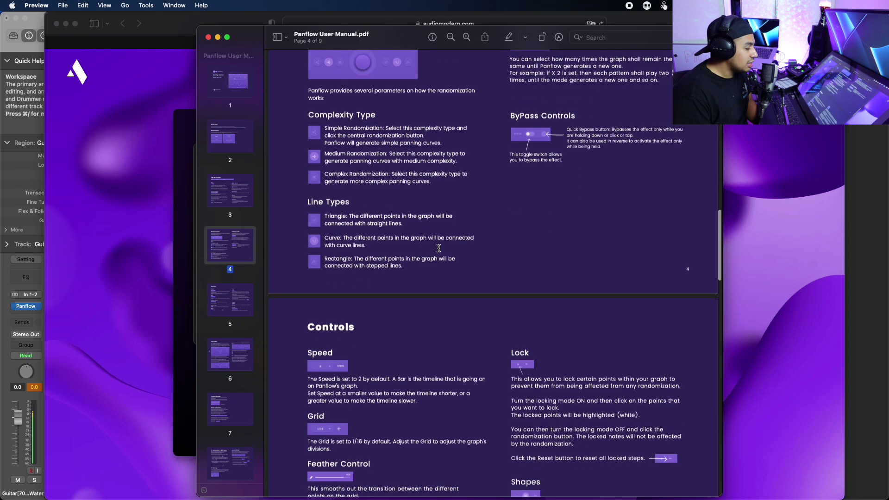
{"action": "scroll", "coordinate": [438, 249], "scroll_direction": "down", "scroll_amount": 15}
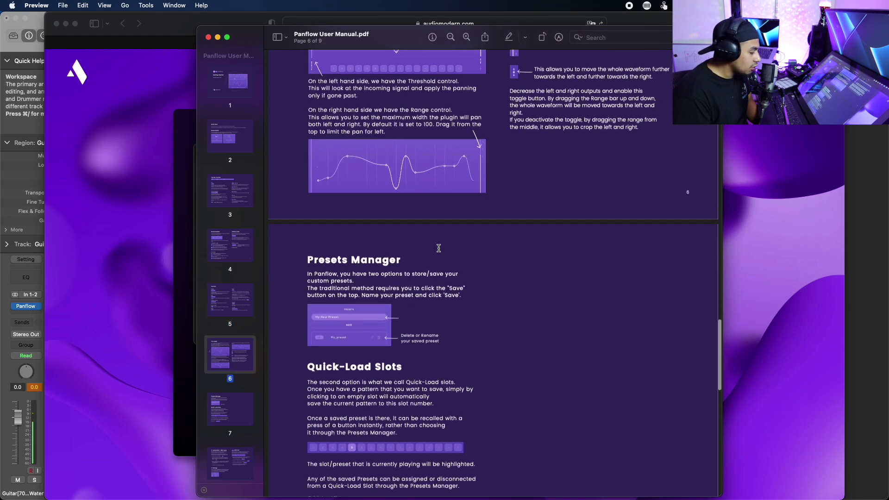
{"action": "scroll", "coordinate": [439, 248], "scroll_direction": "down", "scroll_amount": 4}
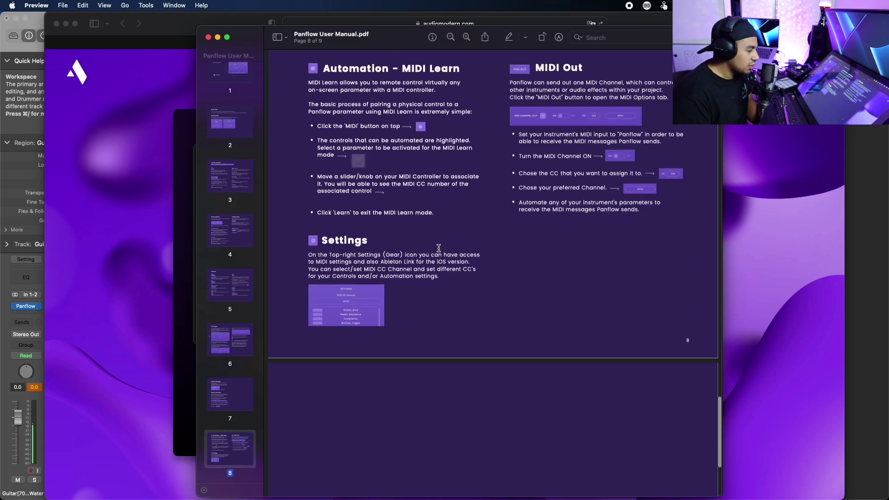
{"action": "scroll", "coordinate": [439, 249], "scroll_direction": "down", "scroll_amount": 10}
{"action": "scroll", "coordinate": [439, 249], "scroll_direction": "up", "scroll_amount": 9}
{"action": "scroll", "coordinate": [438, 249], "scroll_direction": "up", "scroll_amount": 20}
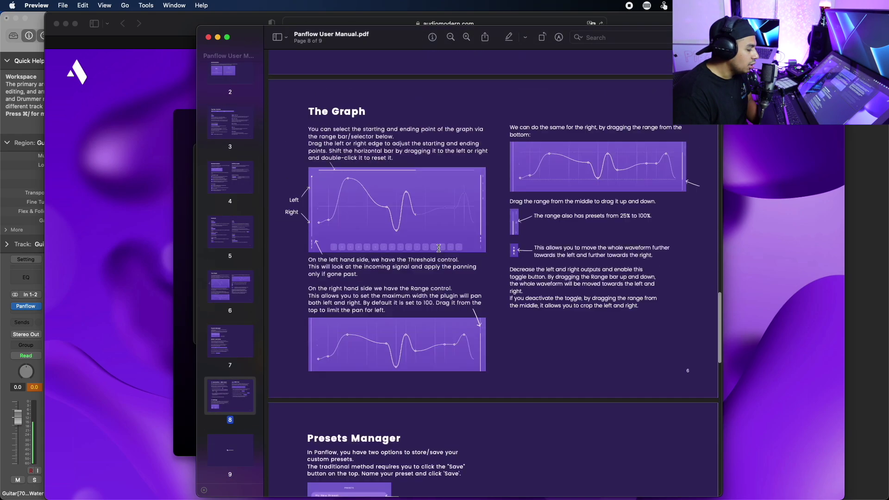
{"action": "scroll", "coordinate": [439, 249], "scroll_direction": "down", "scroll_amount": 20}
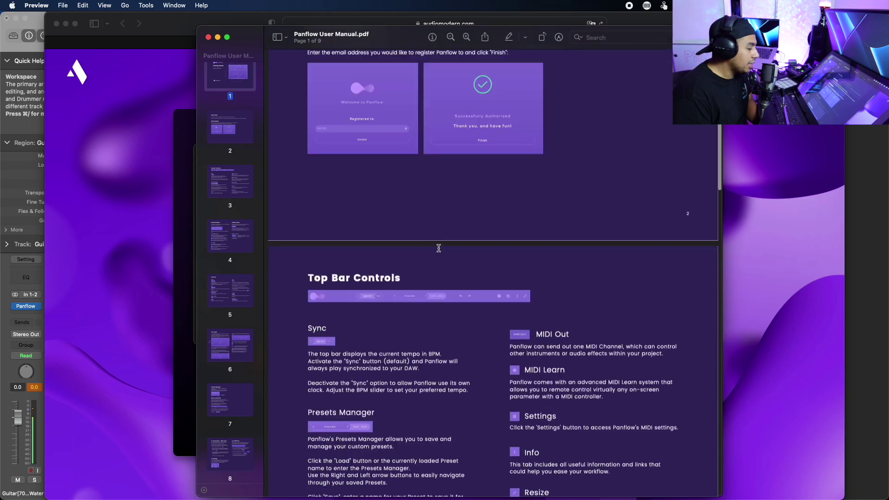
Step: Minimize the browser, the Panflow manual and the AUDIOMODERN folder windows to return to the Panflow plug-in in Logic Pro
{"action": "left_click", "coordinate": [123, 138]}
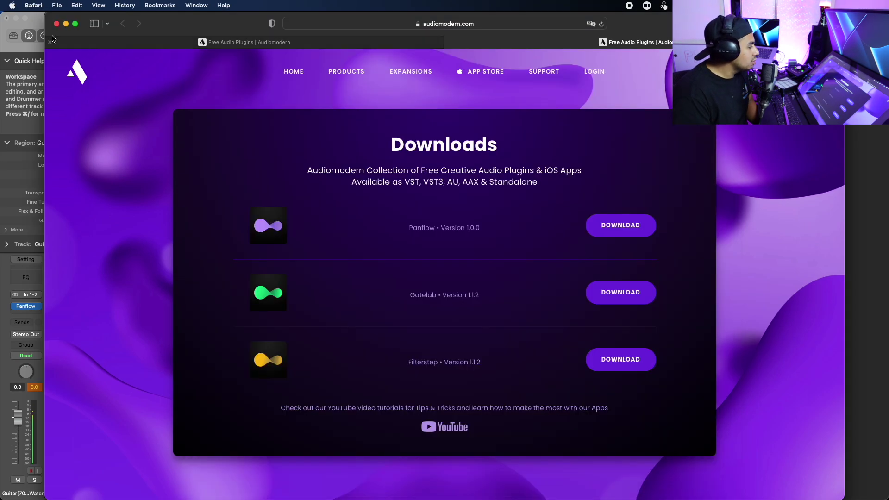
{"action": "left_click", "coordinate": [66, 25]}
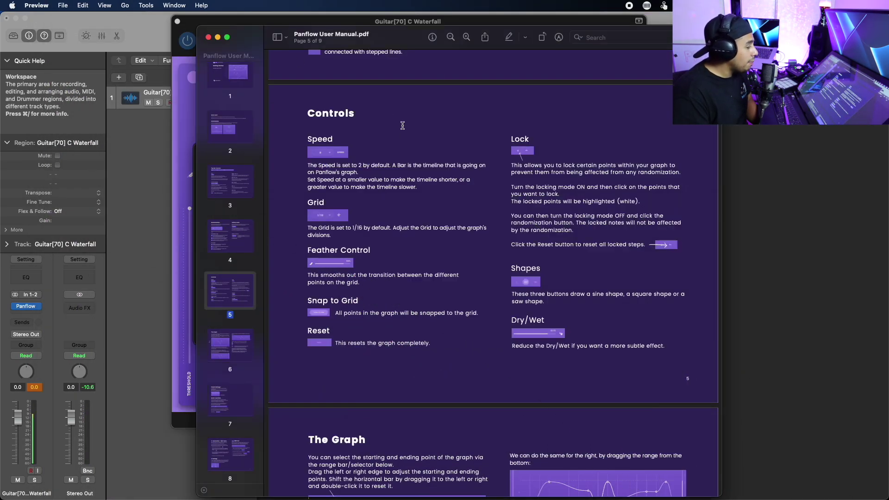
{"action": "left_click", "coordinate": [218, 38]}
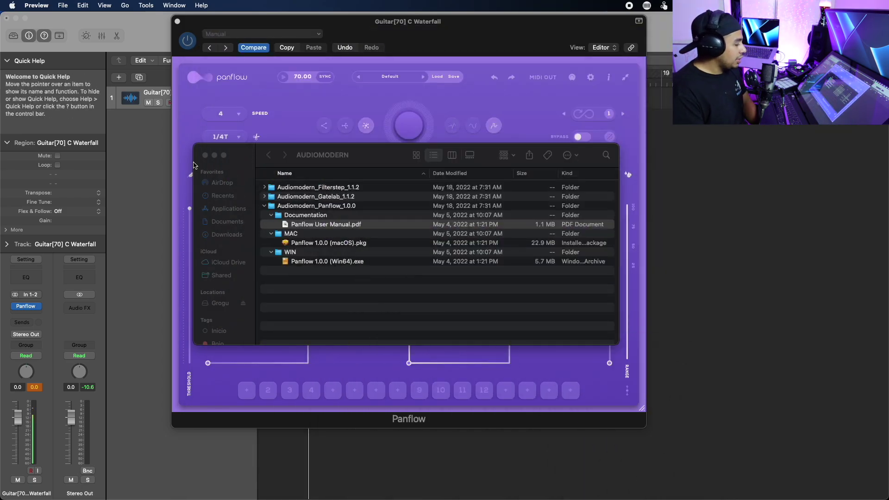
{"action": "left_click", "coordinate": [214, 156]}
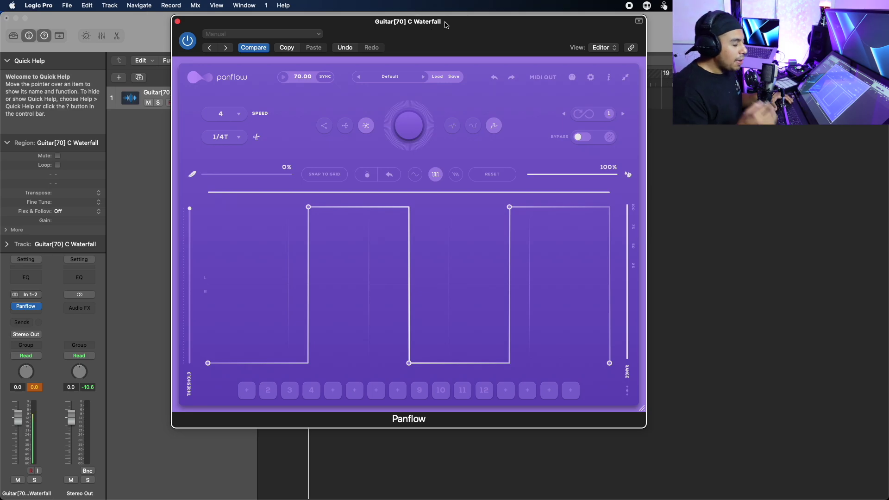
Step: Audition Panflow's threshold on the guitar loop by lowering it to -23.10 dB, and return it to 0.00 dB
{"action": "key", "text": "space"}
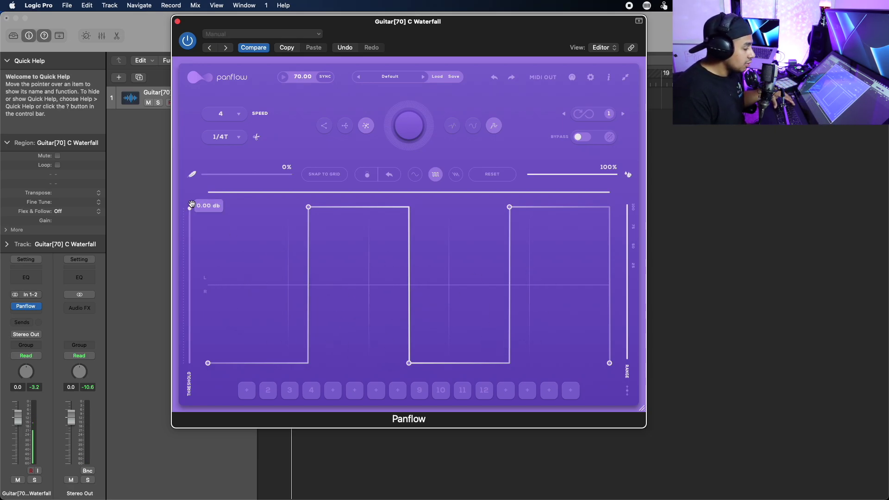
{"action": "left_click_drag", "start_coordinate": [191, 204], "coordinate": [192, 351]}
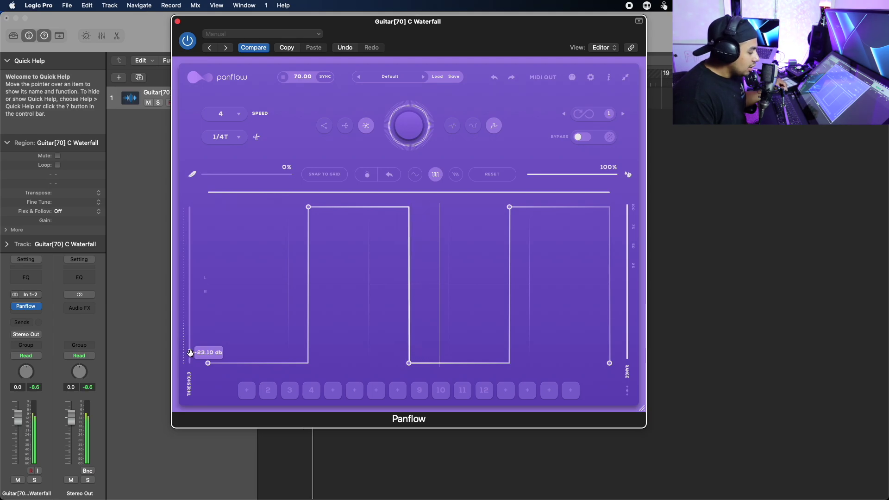
{"action": "left_click_drag", "start_coordinate": [189, 353], "coordinate": [190, 208]}
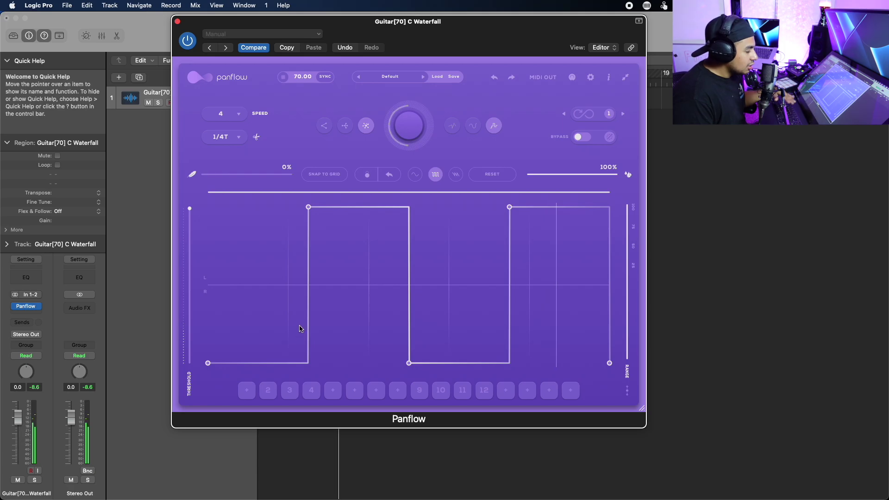
{"action": "key", "text": "space"}
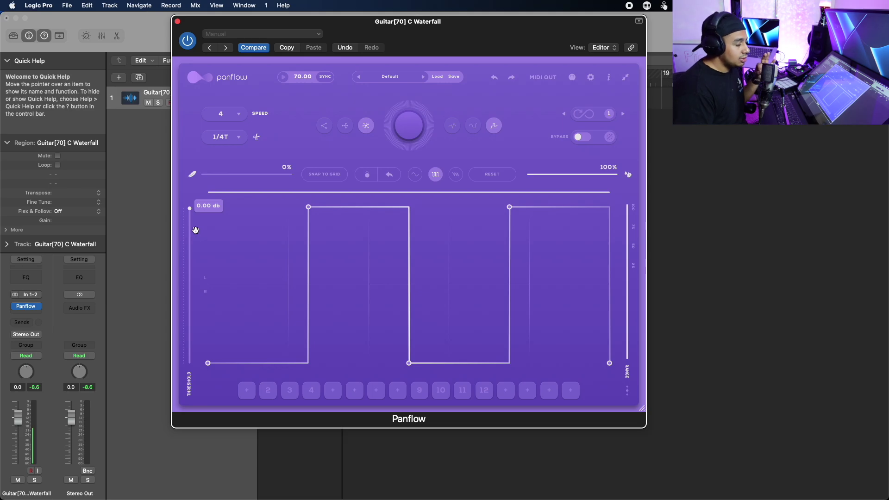
Step: Narrow Panflow's panning range from both its upper and lower ends and audition the reduced width on the guitar loop
{"action": "key", "text": "space"}
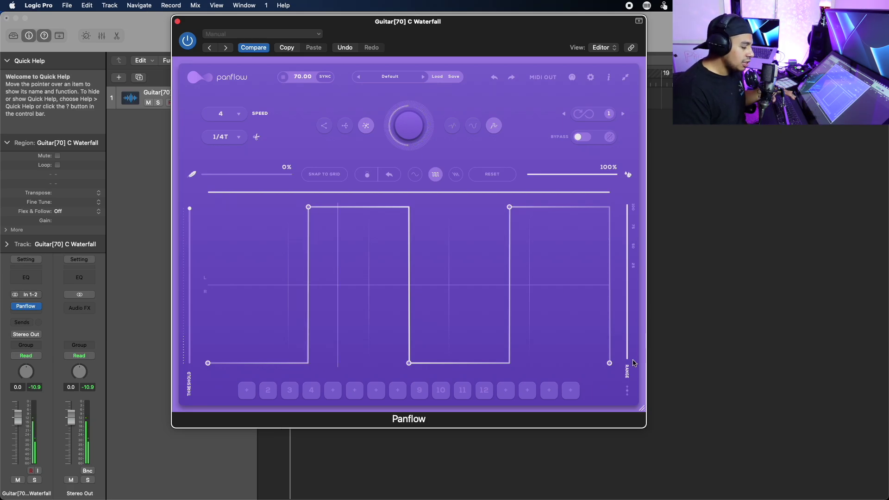
{"action": "key", "text": "space"}
{"action": "left_click_drag", "start_coordinate": [627, 357], "coordinate": [625, 319]}
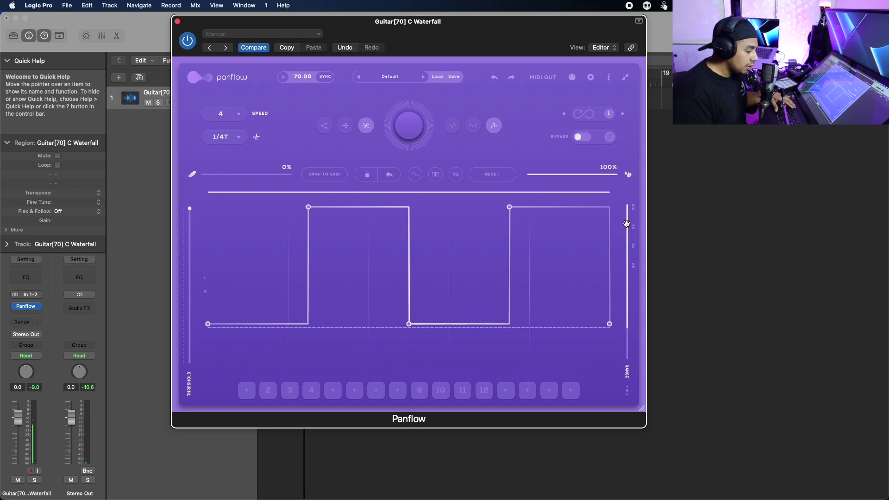
{"action": "left_click_drag", "start_coordinate": [628, 209], "coordinate": [628, 241]}
{"action": "key", "text": "space"}
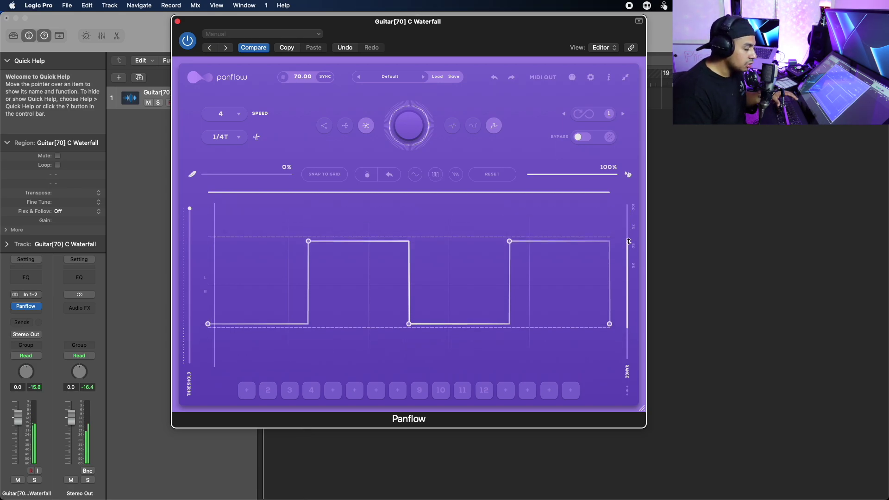
{"action": "left_click_drag", "start_coordinate": [628, 241], "coordinate": [628, 244]}
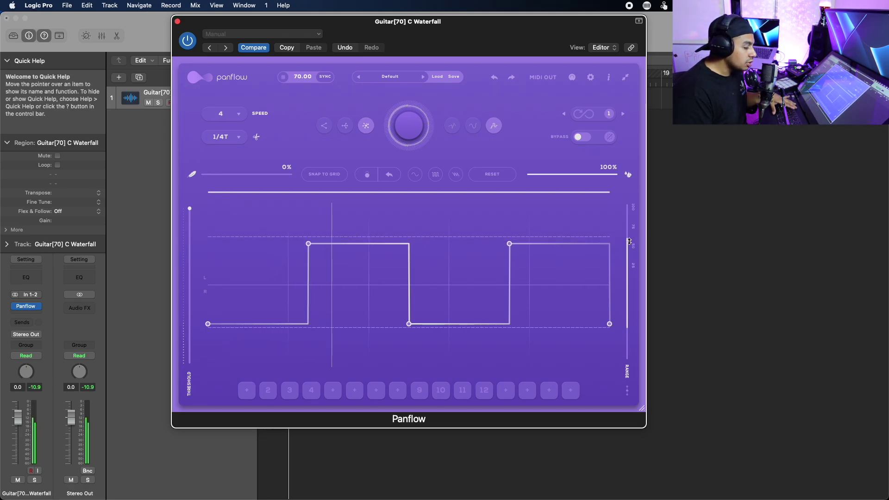
{"action": "left_click_drag", "start_coordinate": [628, 321], "coordinate": [630, 324]}
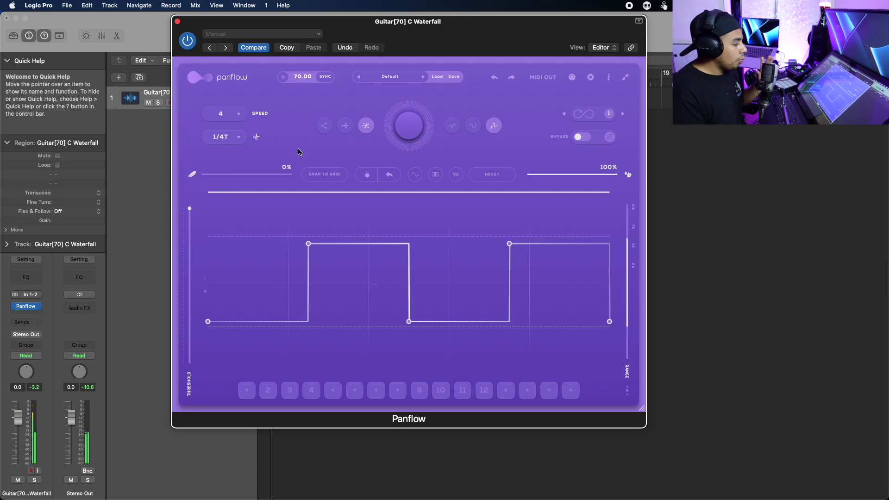
Step: Move the Panflow window below the guitar track to expose its region and transport, and briefly run playback
{"action": "left_click_drag", "start_coordinate": [348, 19], "coordinate": [317, 165]}
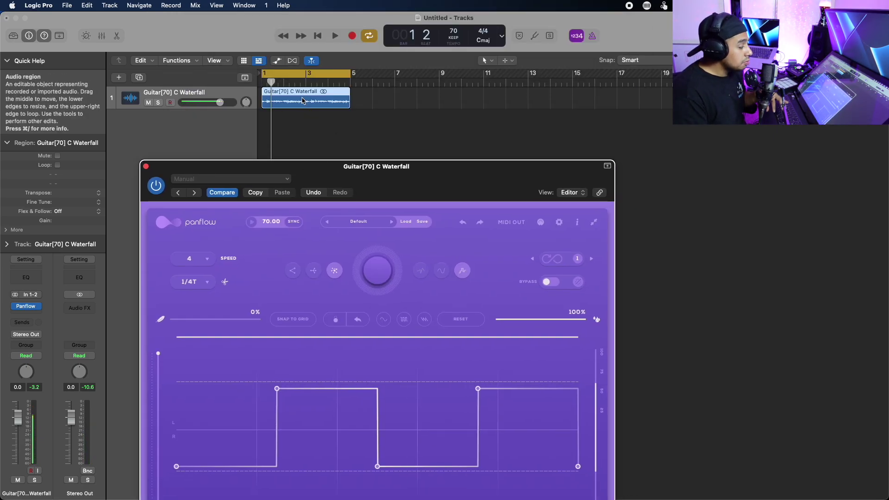
{"action": "left_click_drag", "start_coordinate": [320, 169], "coordinate": [318, 119]}
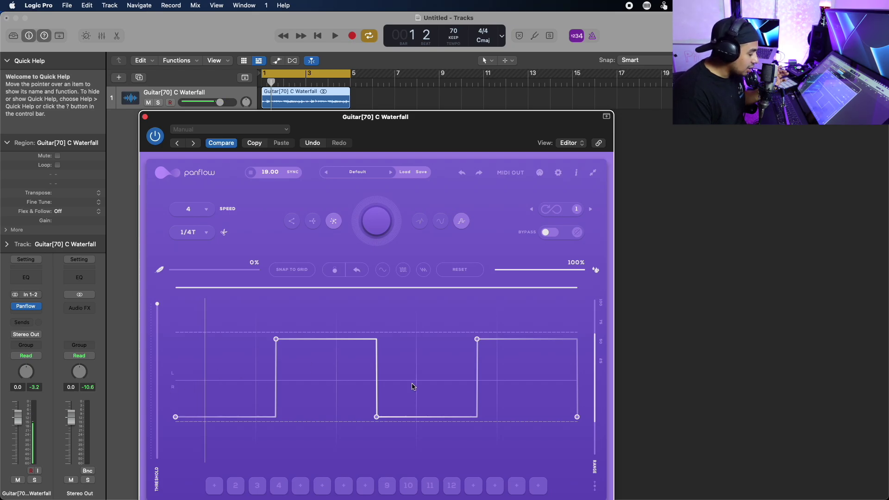
{"action": "left_click", "coordinate": [335, 37]}
{"action": "left_click", "coordinate": [318, 36]}
Step: Raise the middle low point of the panning graph toward the centre line and audition the new pattern
{"action": "left_click_drag", "start_coordinate": [376, 416], "coordinate": [376, 400]}
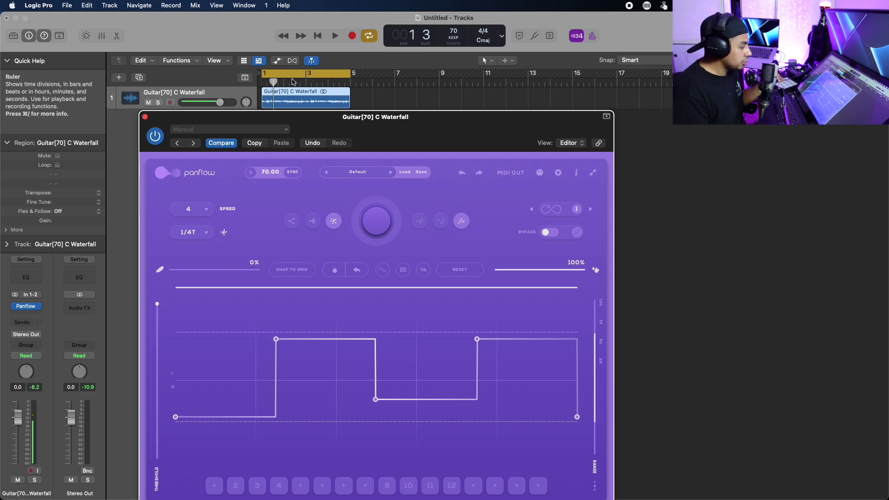
{"action": "key", "text": "space"}
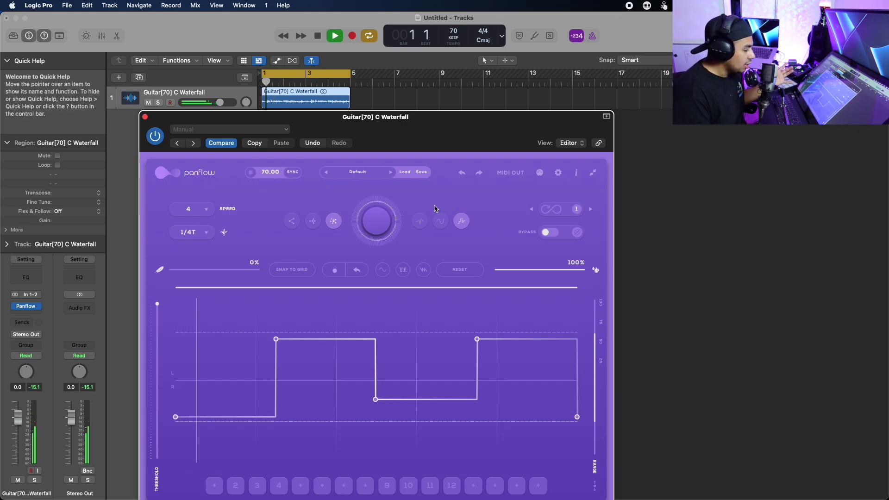
{"action": "key", "text": "space"}
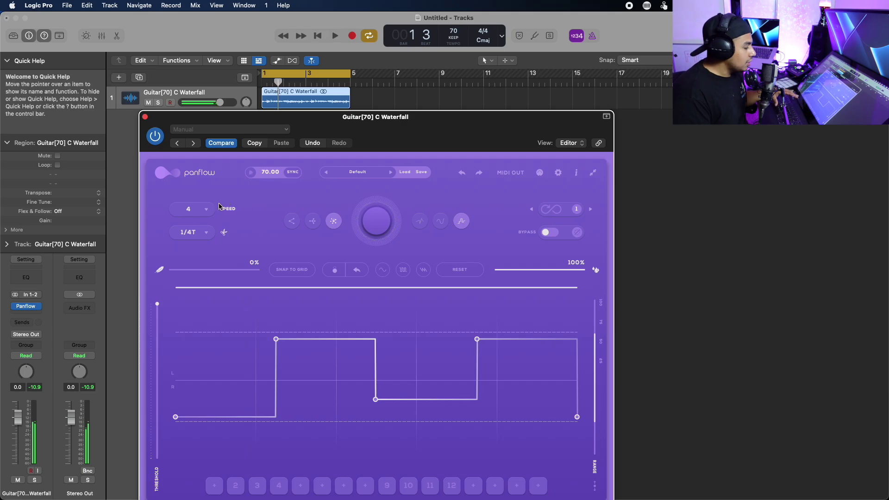
{"action": "key", "text": "space"}
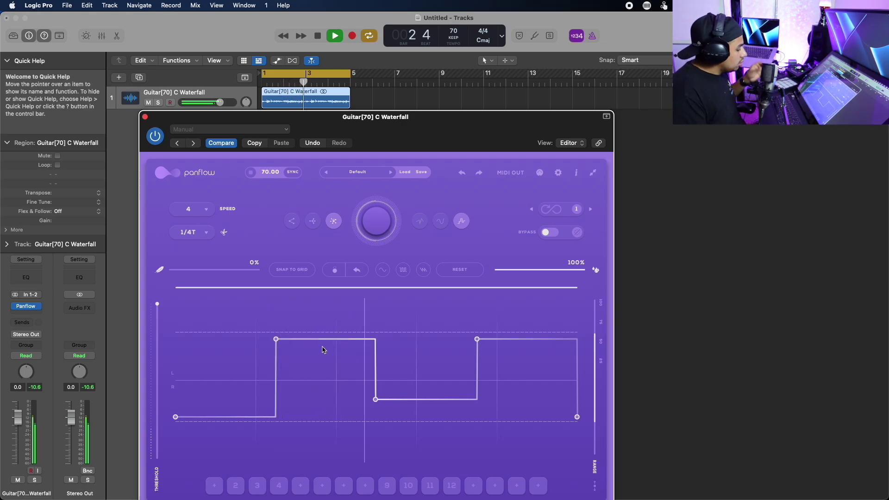
{"action": "key", "text": "space"}
Step: Set Panflow's speed to 1 and play the guitar loop to hear the panning
{"action": "left_click", "coordinate": [204, 215]}
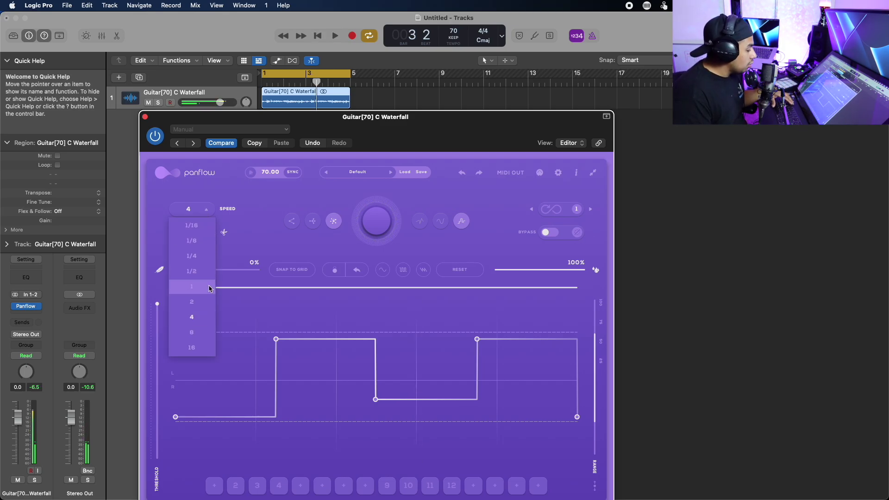
{"action": "left_click", "coordinate": [208, 287]}
{"action": "key", "text": "space"}
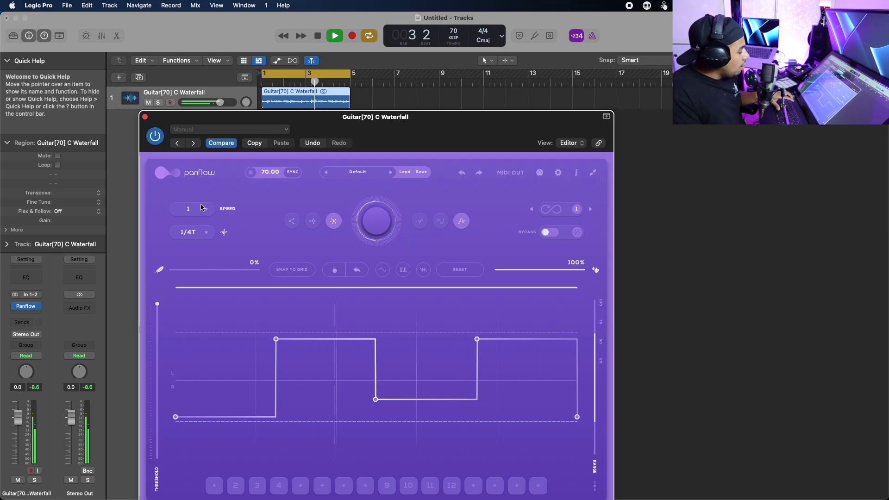
{"action": "key", "text": "space"}
{"action": "key", "text": "n"}
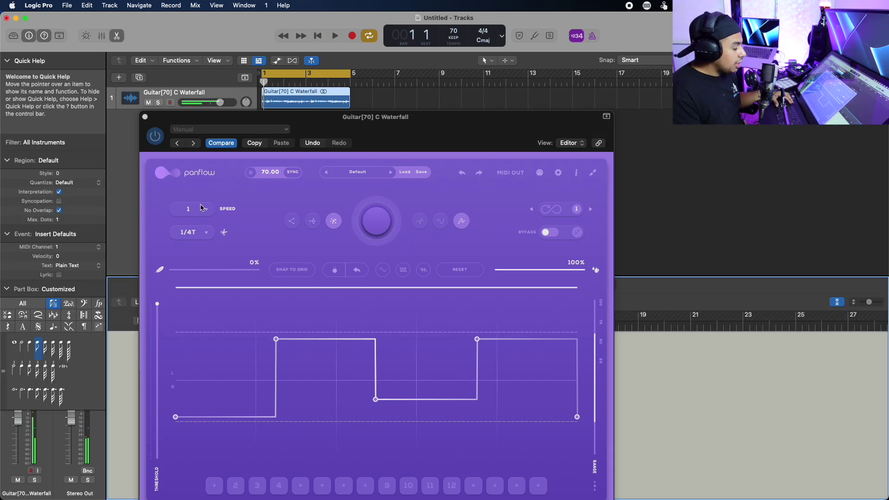
Step: Set Panflow's speed to 1/4 and audition the faster panning on the guitar loop
{"action": "left_click", "coordinate": [202, 207]}
{"action": "left_click", "coordinate": [194, 256]}
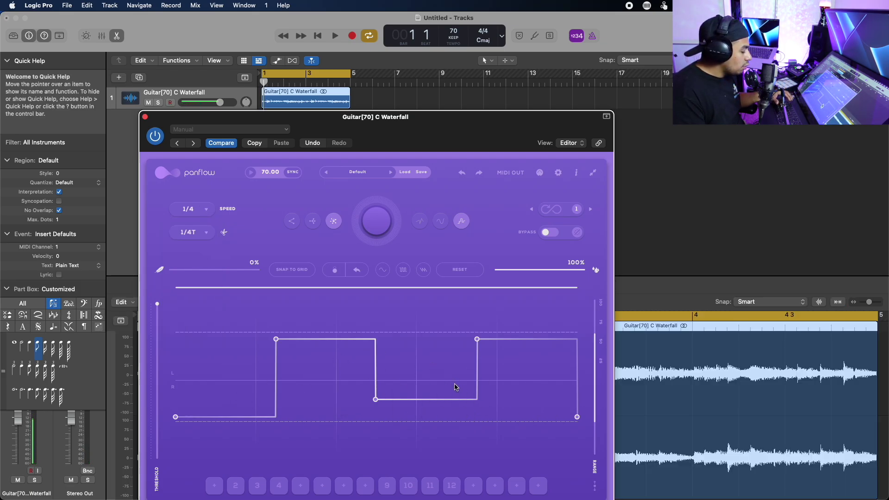
{"action": "key", "text": "space"}
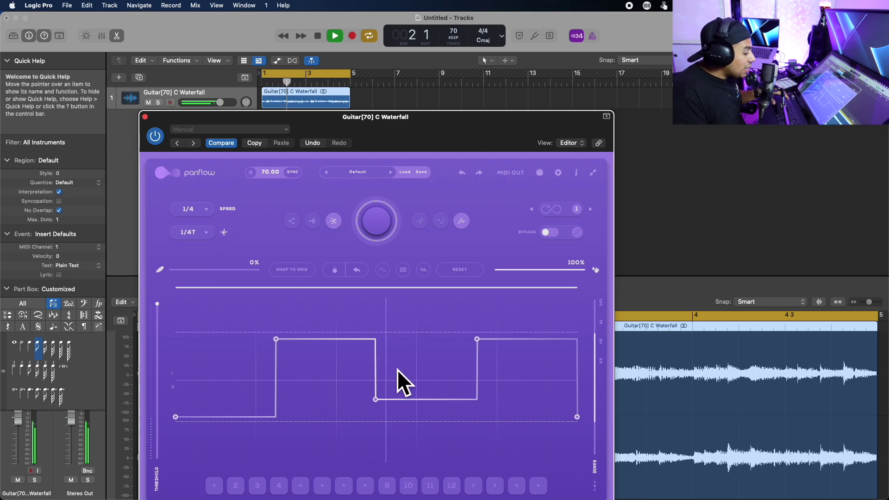
{"action": "key", "text": "space"}
Step: Set Panflow's speed to 1/16 and play the guitar loop with it
{"action": "left_click", "coordinate": [209, 209]}
{"action": "left_click", "coordinate": [207, 225]}
{"action": "key", "text": "space"}
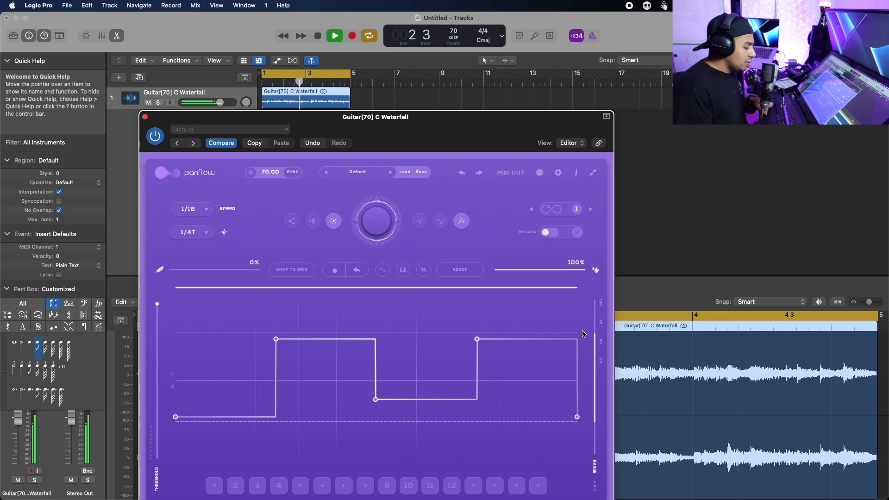
Step: Widen the panning range by extending its upper and lower limits during playback, and stop the loop
{"action": "left_click_drag", "start_coordinate": [595, 332], "coordinate": [596, 321]}
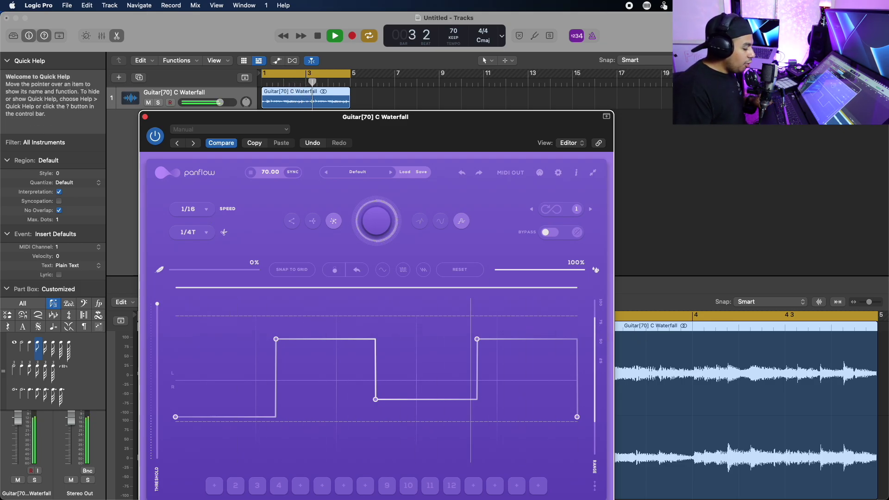
{"action": "left_click_drag", "start_coordinate": [595, 421], "coordinate": [598, 438]}
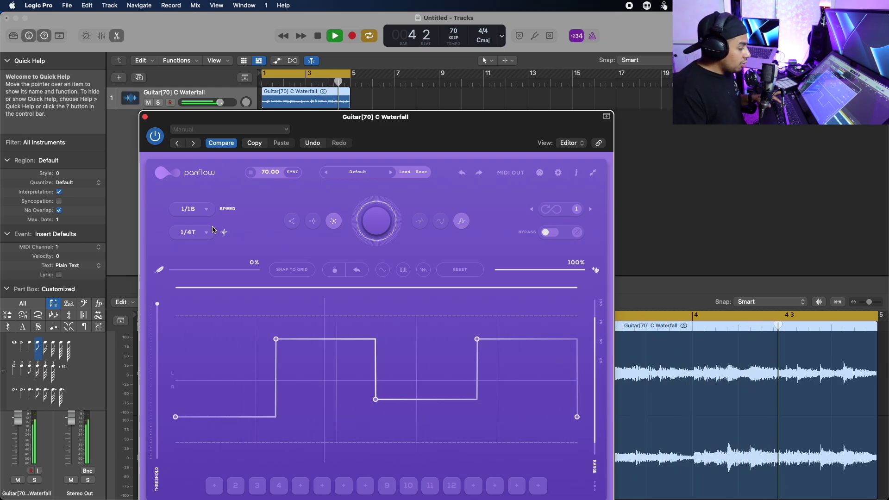
{"action": "key", "text": "space"}
Step: Set Panflow's speed to 2 and audition the slower panning on the guitar loop
{"action": "left_click", "coordinate": [201, 211]}
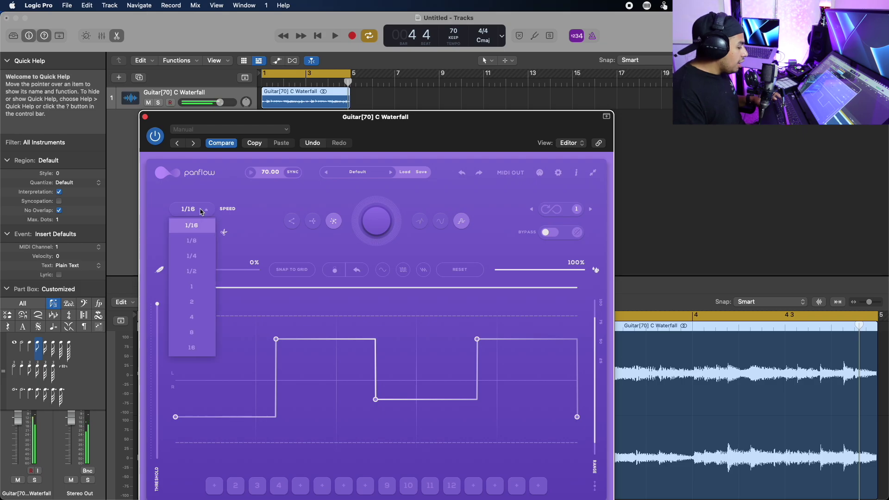
{"action": "left_click", "coordinate": [197, 309]}
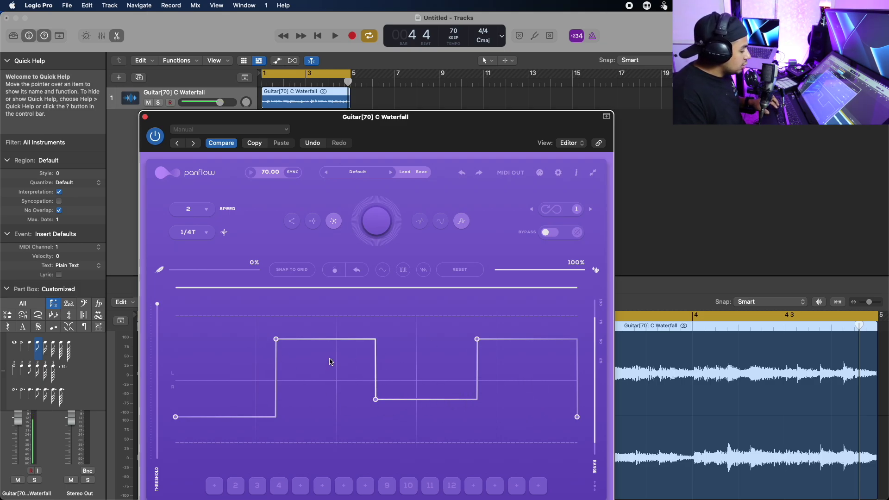
{"action": "key", "text": "space"}
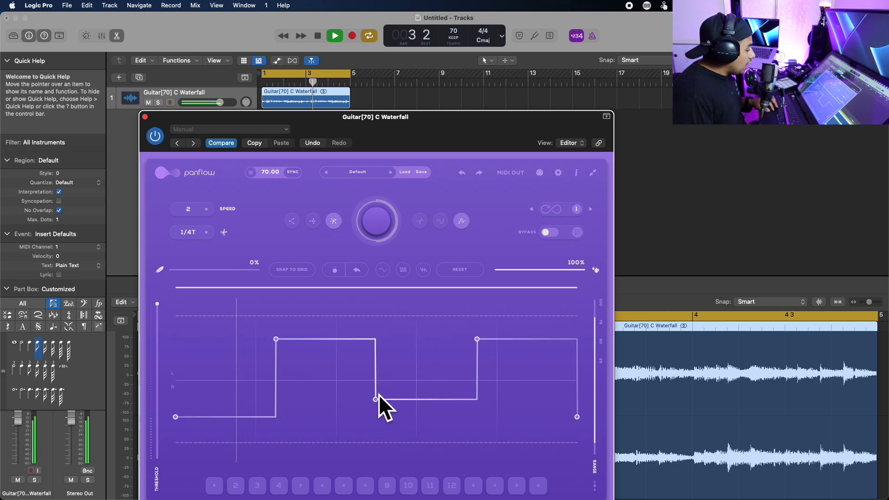
{"action": "key", "text": "space"}
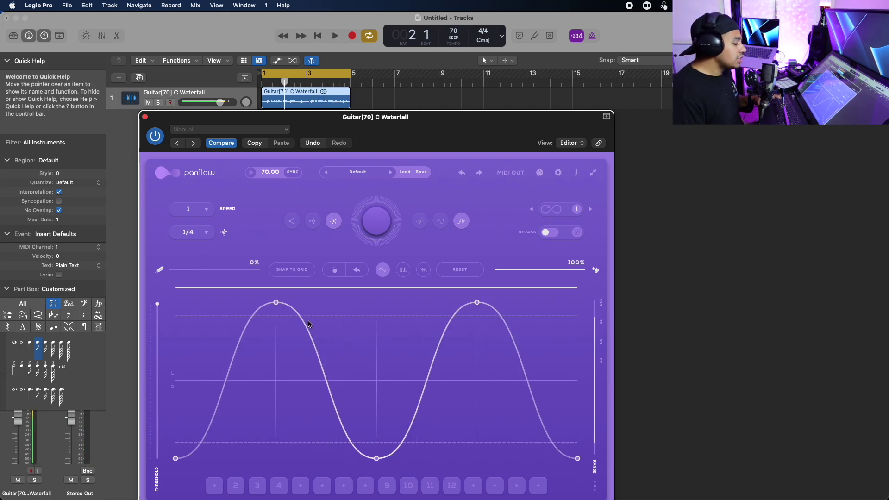
Step: Bring the full Panflow window into view and play the guitar loop with the sine-shaped graph
{"action": "double_click", "coordinate": [332, 120]}
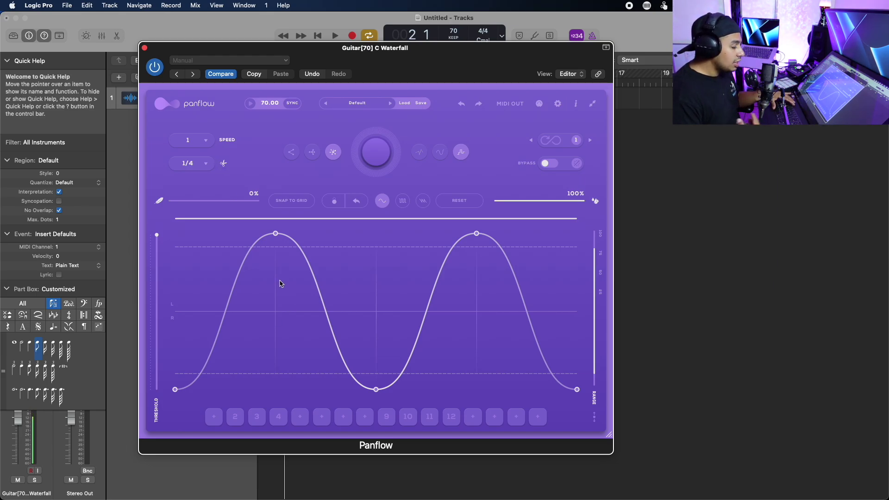
{"action": "key", "text": "space"}
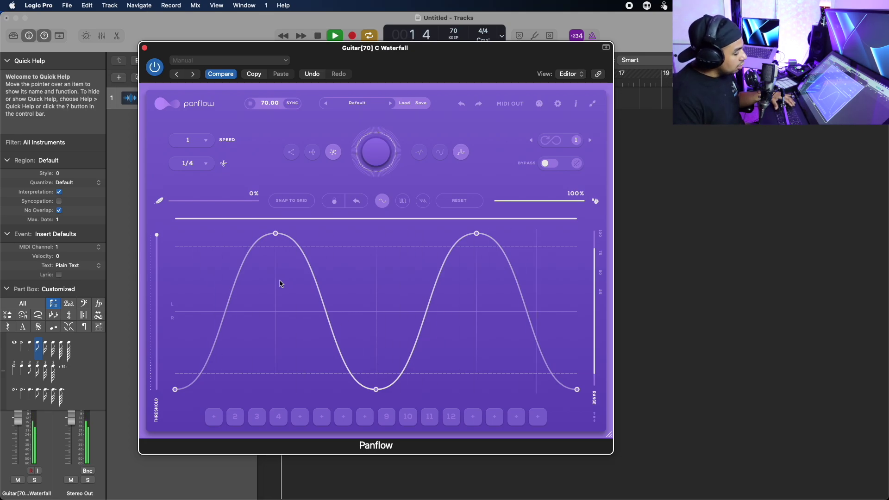
{"action": "key", "text": "space"}
Step: Try grid divisions of 1/8 and 1/16 for the panning graph, and settle on 1/64
{"action": "left_click", "coordinate": [191, 163]}
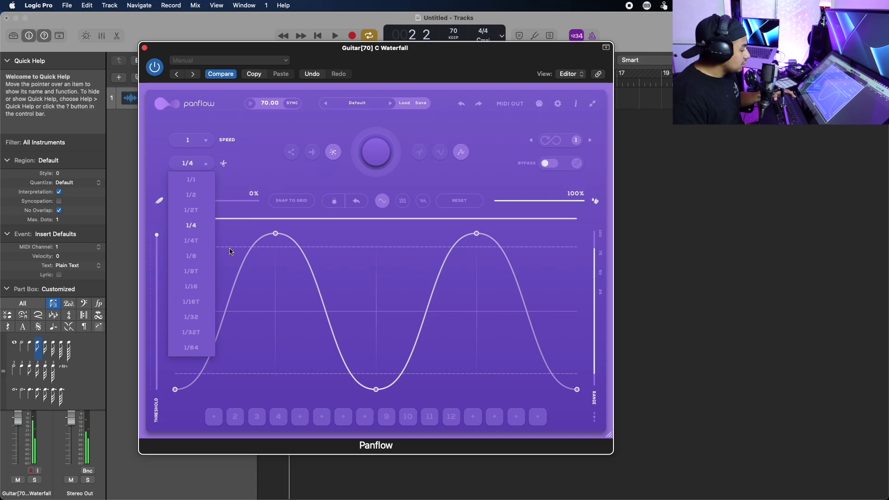
{"action": "left_click", "coordinate": [204, 259]}
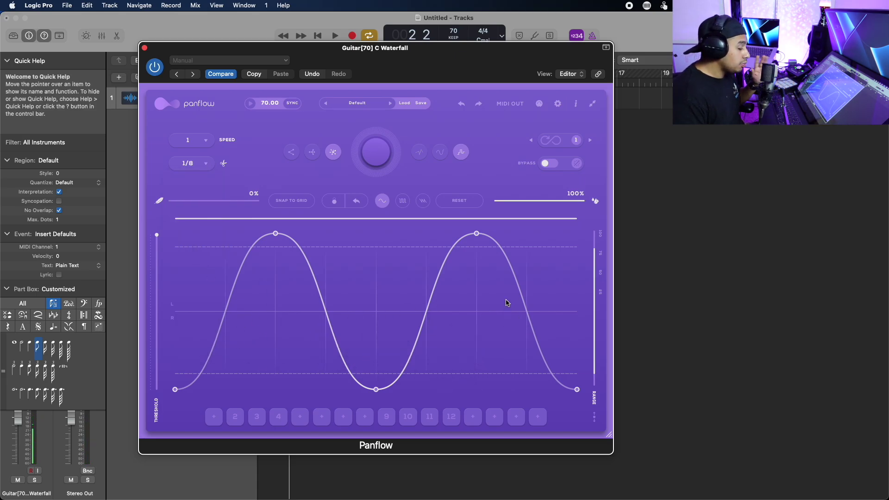
{"action": "left_click", "coordinate": [192, 163]}
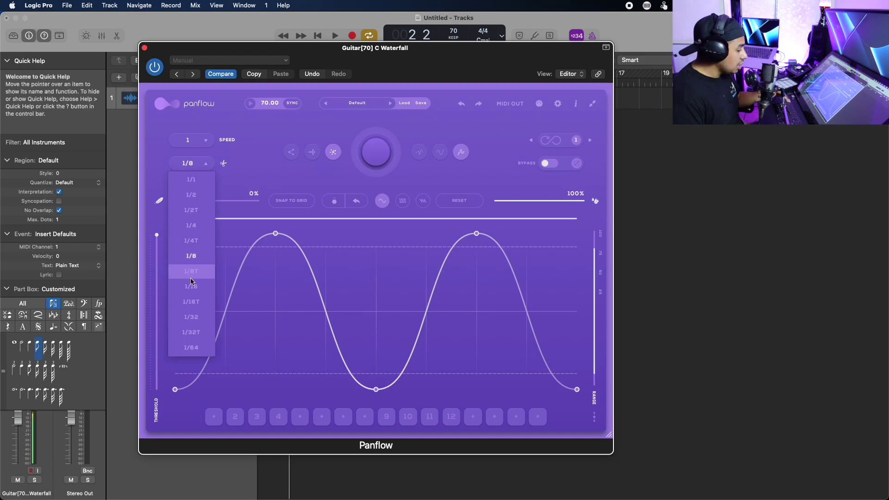
{"action": "left_click", "coordinate": [210, 290]}
{"action": "left_click", "coordinate": [204, 164]}
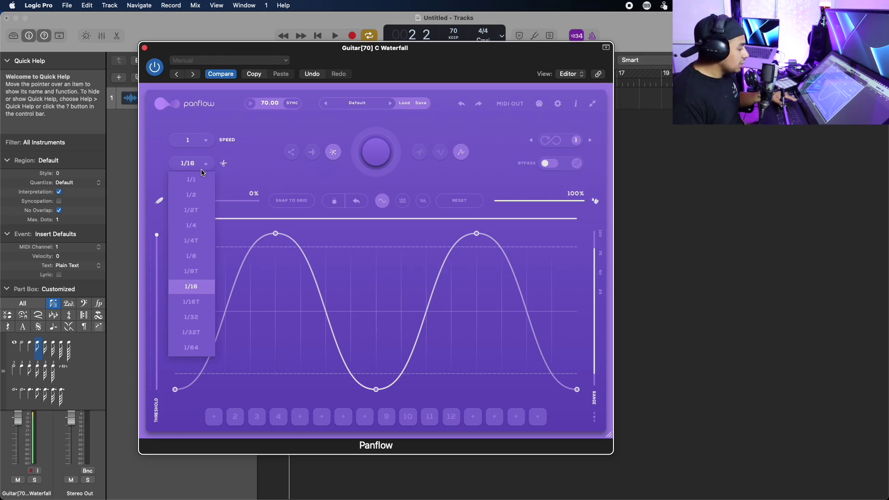
{"action": "left_click", "coordinate": [193, 350]}
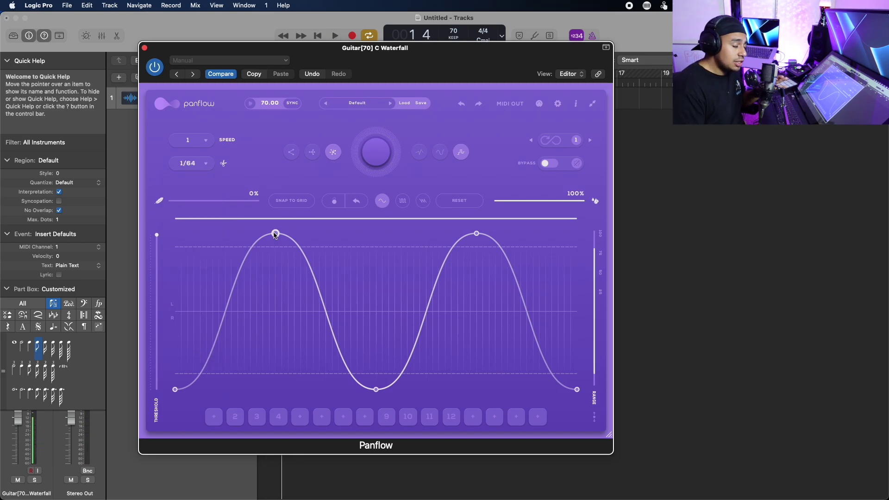
Step: Try moving the sine graph's first peak and reloading the sine shape, and reset the graph to a flat line
{"action": "mouse_move", "coordinate": [279, 256]}
{"action": "left_mouse_down"}
{"action": "mouse_move", "coordinate": [285, 283]}
{"action": "mouse_move", "coordinate": [317, 297]}
{"action": "mouse_move", "coordinate": [338, 300]}
{"action": "mouse_move", "coordinate": [341, 281]}
{"action": "mouse_move", "coordinate": [303, 264]}
{"action": "mouse_move", "coordinate": [306, 289]}
{"action": "mouse_move", "coordinate": [290, 323]}
{"action": "mouse_move", "coordinate": [372, 326]}
{"action": "mouse_move", "coordinate": [401, 301]}
{"action": "mouse_move", "coordinate": [392, 279]}
{"action": "mouse_move", "coordinate": [358, 264]}
{"action": "left_mouse_up"}
{"action": "left_click", "coordinate": [461, 201]}
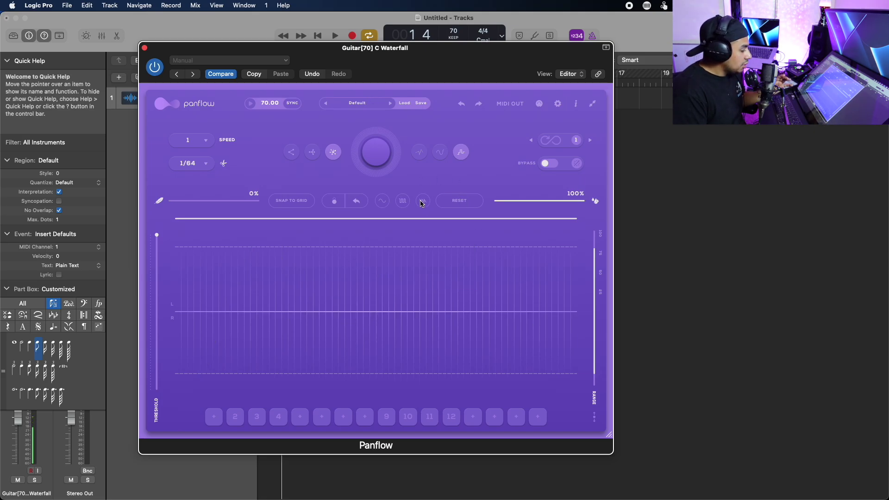
{"action": "left_click", "coordinate": [382, 201]}
{"action": "left_click", "coordinate": [468, 202]}
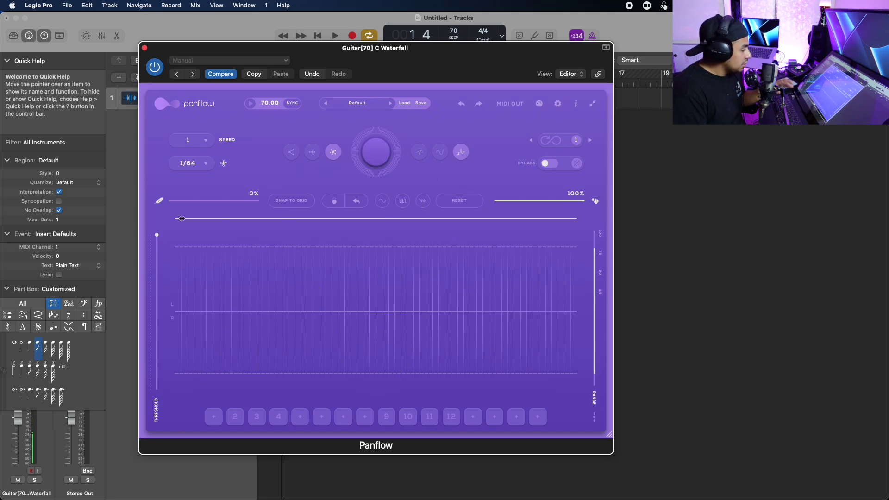
Step: Set the smoothing to 4%, play the loop with the square pattern, and raise the smoothing to 72%
{"action": "left_click_drag", "start_coordinate": [169, 201], "coordinate": [181, 203]}
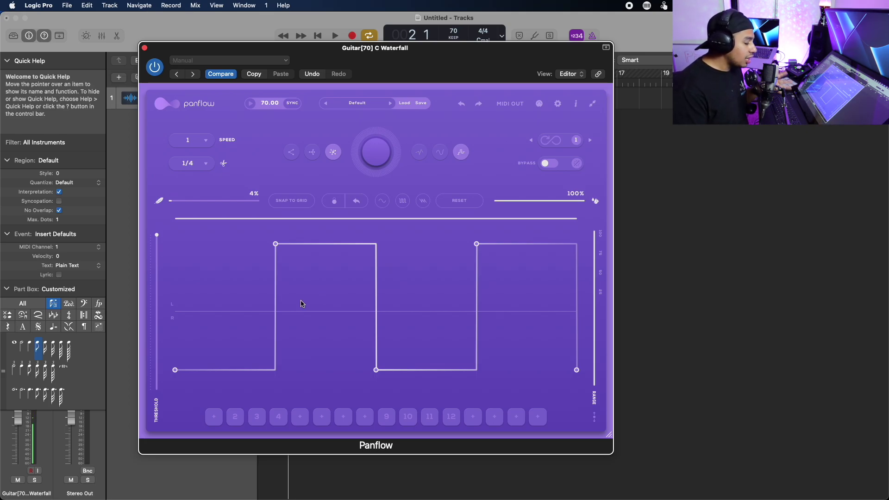
{"action": "key", "text": "space"}
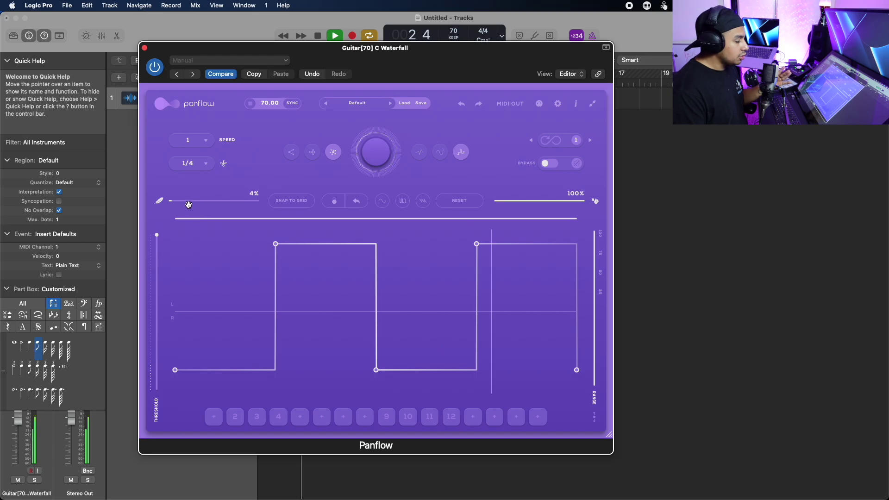
{"action": "left_click_drag", "start_coordinate": [170, 200], "coordinate": [234, 204]}
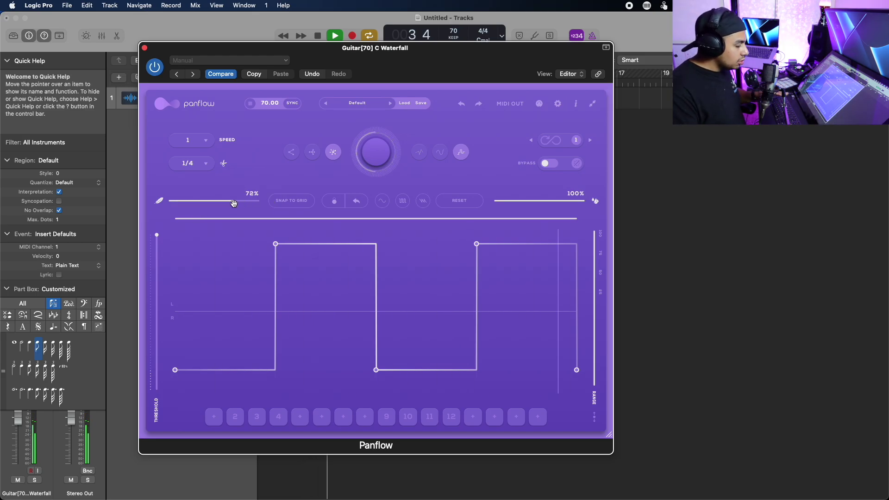
Step: Draw extra uneven steps across the square graph while the loop plays, and lower the smoothing to 39%
{"action": "mouse_move", "coordinate": [318, 271]}
{"action": "left_mouse_down"}
{"action": "mouse_move", "coordinate": [319, 316]}
{"action": "mouse_move", "coordinate": [303, 325]}
{"action": "mouse_move", "coordinate": [342, 346]}
{"action": "mouse_move", "coordinate": [396, 299]}
{"action": "left_mouse_up"}
{"action": "mouse_move", "coordinate": [426, 274]}
{"action": "left_mouse_down"}
{"action": "mouse_move", "coordinate": [477, 291]}
{"action": "mouse_move", "coordinate": [445, 349]}
{"action": "mouse_move", "coordinate": [467, 362]}
{"action": "mouse_move", "coordinate": [500, 363]}
{"action": "mouse_move", "coordinate": [514, 268]}
{"action": "left_mouse_up"}
{"action": "left_click_drag", "start_coordinate": [228, 281], "coordinate": [212, 252]}
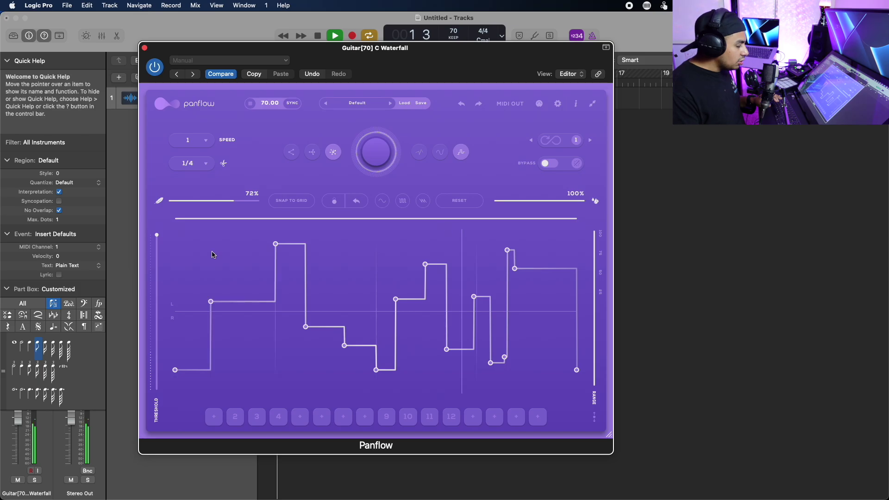
{"action": "mouse_move", "coordinate": [233, 201]}
{"action": "left_mouse_down"}
{"action": "mouse_move", "coordinate": [187, 202]}
{"action": "mouse_move", "coordinate": [203, 201]}
{"action": "left_mouse_up"}
{"action": "key", "text": "space"}
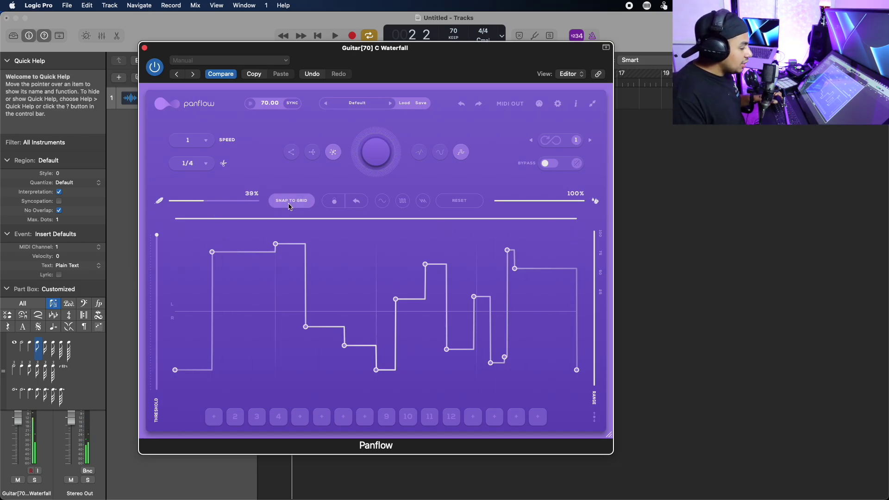
Step: Clear the panning graph and draw an irregular freehand pattern of points across it with Snap to Grid off
{"action": "left_click", "coordinate": [289, 204]}
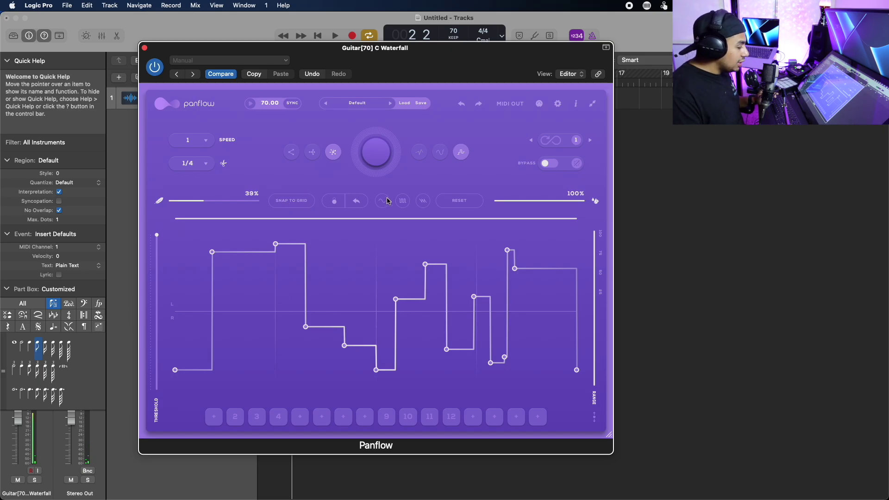
{"action": "left_click", "coordinate": [461, 199]}
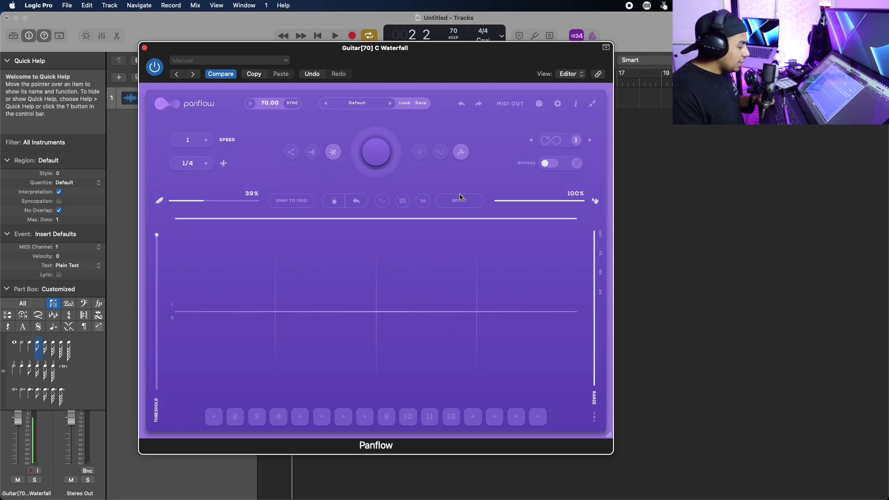
{"action": "left_click", "coordinate": [189, 312]}
{"action": "left_click", "coordinate": [206, 311]}
{"action": "left_click", "coordinate": [232, 311]}
{"action": "left_click", "coordinate": [239, 311]}
{"action": "left_click", "coordinate": [244, 298]}
{"action": "left_click_drag", "start_coordinate": [232, 312], "coordinate": [222, 276]}
{"action": "left_click", "coordinate": [218, 296]}
{"action": "left_click", "coordinate": [244, 319]}
{"action": "left_click", "coordinate": [301, 332]}
{"action": "left_click", "coordinate": [312, 256]}
{"action": "left_click", "coordinate": [315, 331]}
{"action": "left_click", "coordinate": [323, 245]}
{"action": "left_click", "coordinate": [333, 244]}
{"action": "left_click", "coordinate": [343, 343]}
{"action": "left_click", "coordinate": [372, 357]}
{"action": "left_click", "coordinate": [411, 274]}
{"action": "left_click", "coordinate": [428, 263]}
{"action": "left_click", "coordinate": [439, 255]}
{"action": "left_click", "coordinate": [457, 251]}
{"action": "left_click", "coordinate": [479, 290]}
{"action": "left_click", "coordinate": [486, 335]}
{"action": "left_click", "coordinate": [533, 356]}
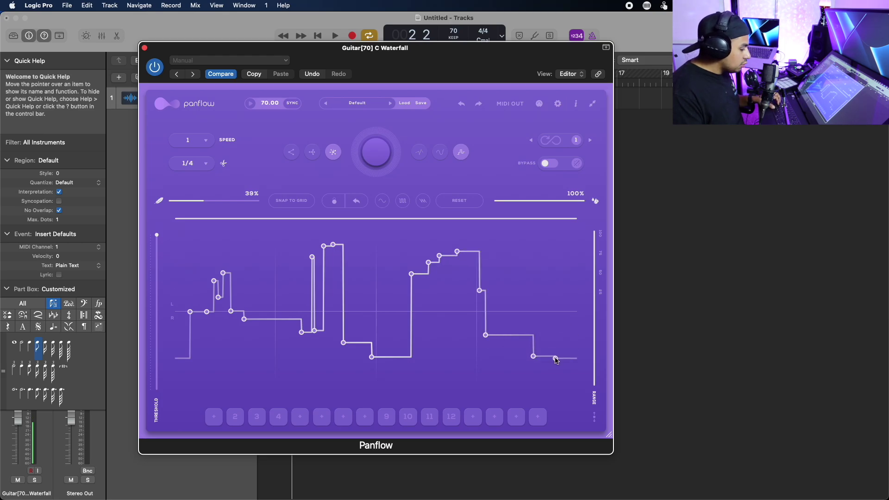
{"action": "left_click", "coordinate": [558, 353]}
{"action": "left_click", "coordinate": [561, 303]}
{"action": "left_click", "coordinate": [535, 281]}
Step: Reset the graph, enable Snap to Grid, and place points just below the centre line on the 1/4 grid lines
{"action": "left_click", "coordinate": [457, 200]}
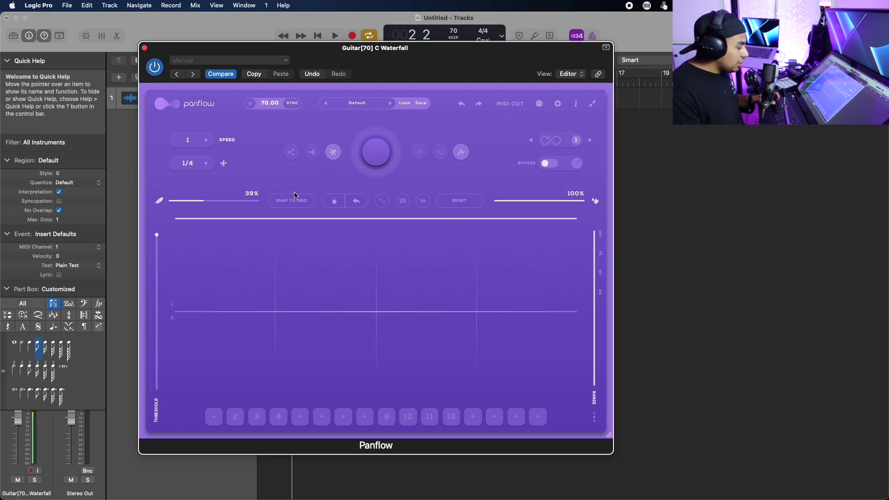
{"action": "left_click", "coordinate": [289, 204]}
{"action": "left_click", "coordinate": [221, 318]}
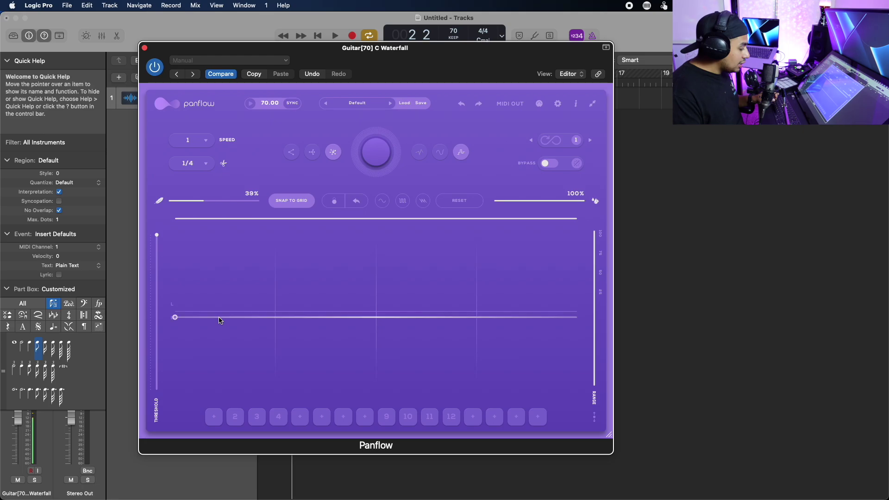
{"action": "left_click", "coordinate": [278, 322]}
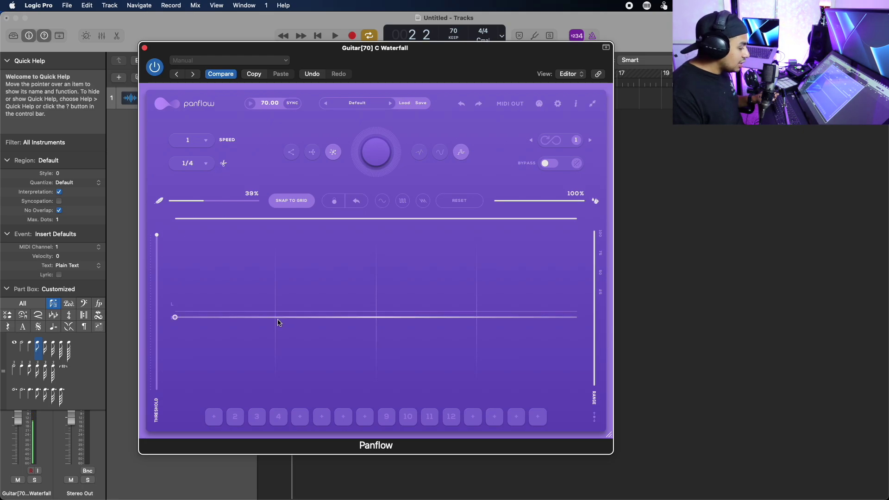
{"action": "left_click", "coordinate": [376, 323]}
{"action": "left_click", "coordinate": [475, 324]}
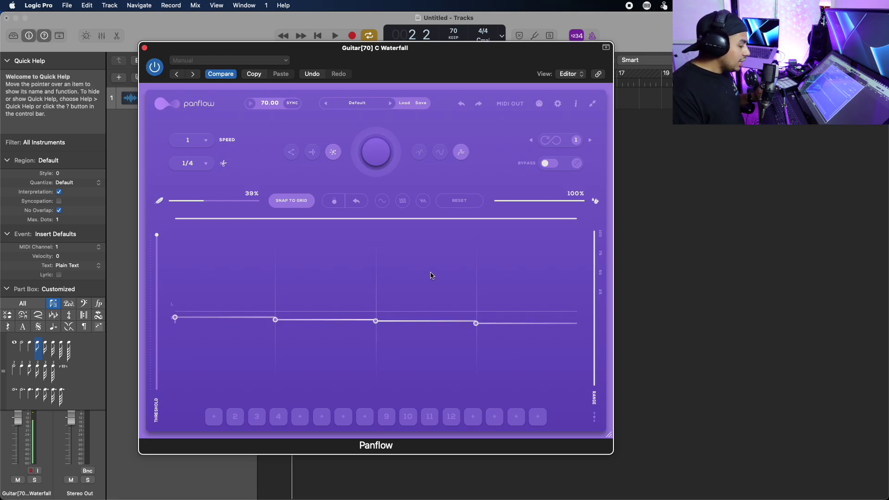
Step: Reshape the snapped points into a square pattern alternating between full low and full high, and audition it
{"action": "left_click_drag", "start_coordinate": [388, 227], "coordinate": [388, 163]}
{"action": "left_click_drag", "start_coordinate": [300, 236], "coordinate": [244, 202]}
{"action": "left_click_drag", "start_coordinate": [212, 266], "coordinate": [218, 391]}
{"action": "left_click_drag", "start_coordinate": [519, 323], "coordinate": [518, 257]}
{"action": "left_click_drag", "start_coordinate": [426, 257], "coordinate": [444, 426]}
{"action": "left_click_drag", "start_coordinate": [481, 330], "coordinate": [524, 97]}
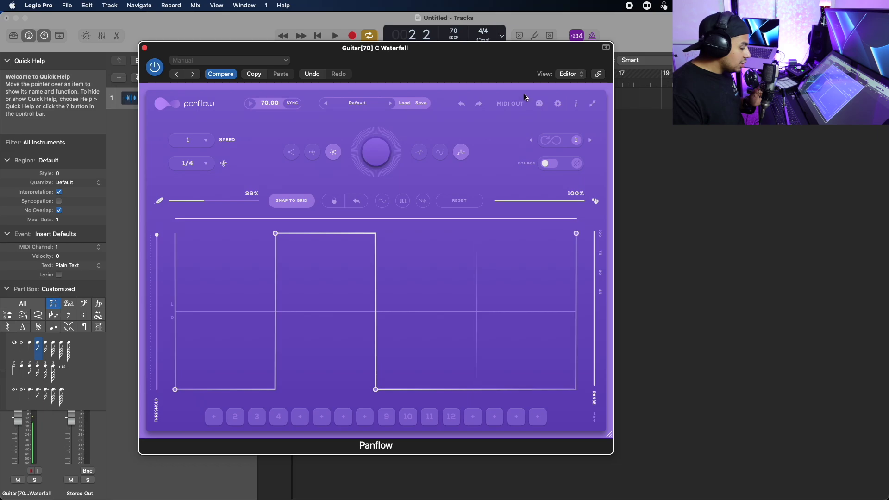
{"action": "left_click", "coordinate": [509, 296]}
{"action": "left_click_drag", "start_coordinate": [512, 276], "coordinate": [513, 224]}
{"action": "key", "text": "space"}
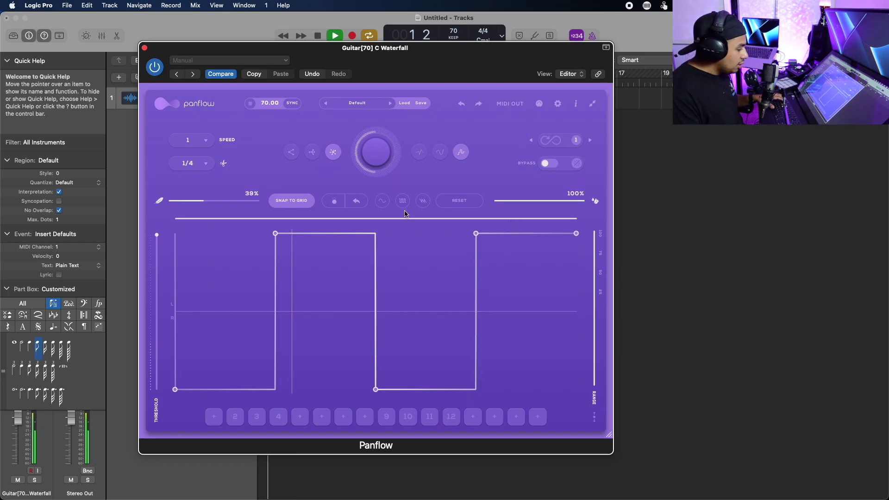
{"action": "key", "text": "space"}
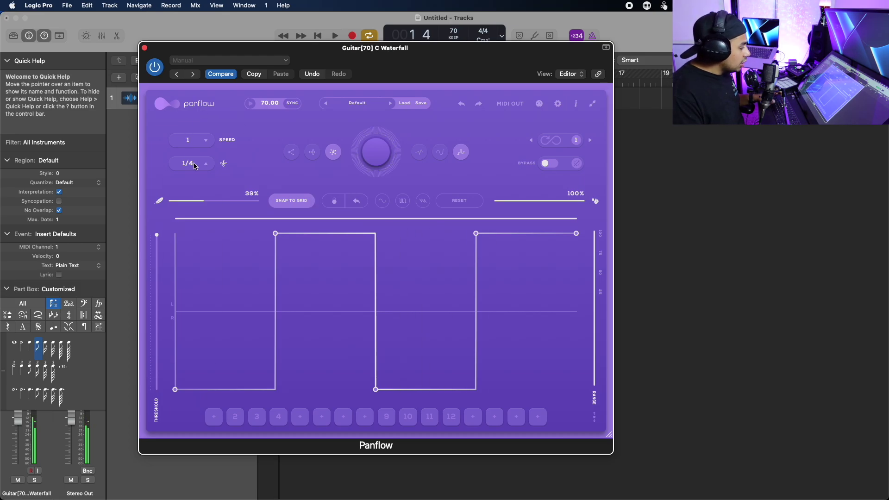
Step: Set the grid division to 1/16 and draw a varied stepped pattern across the whole graph
{"action": "left_click", "coordinate": [195, 165]}
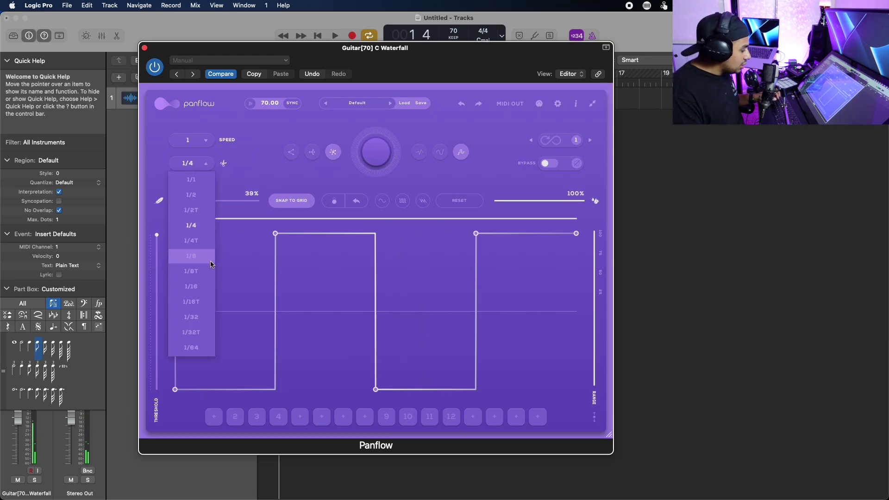
{"action": "left_click", "coordinate": [199, 289]}
{"action": "mouse_move", "coordinate": [200, 291]}
{"action": "left_mouse_down"}
{"action": "mouse_move", "coordinate": [240, 256]}
{"action": "mouse_move", "coordinate": [261, 326]}
{"action": "mouse_move", "coordinate": [287, 366]}
{"action": "mouse_move", "coordinate": [327, 374]}
{"action": "mouse_move", "coordinate": [367, 352]}
{"action": "mouse_move", "coordinate": [349, 265]}
{"action": "mouse_move", "coordinate": [445, 260]}
{"action": "mouse_move", "coordinate": [500, 345]}
{"action": "mouse_move", "coordinate": [555, 357]}
{"action": "left_mouse_up"}
Step: Play the guitar loop with the 1/16 pattern and reduce the smoothing to 0%
{"action": "key", "text": "space"}
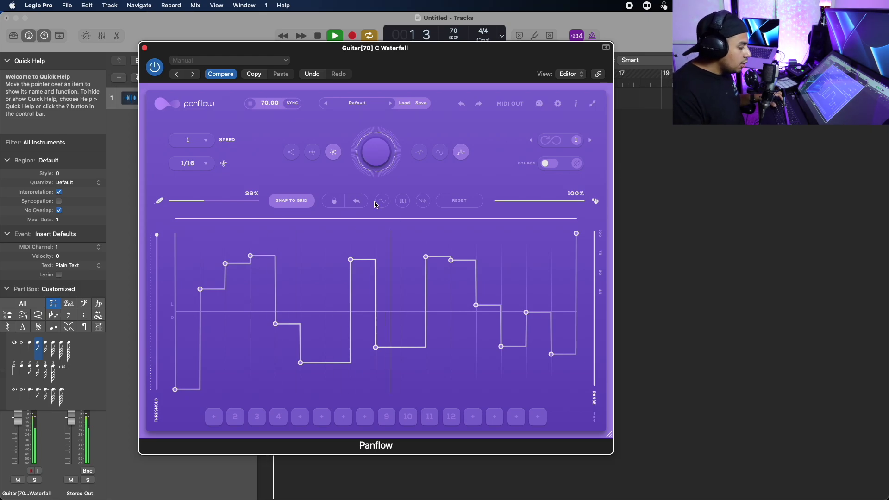
{"action": "left_click_drag", "start_coordinate": [222, 204], "coordinate": [163, 203]}
{"action": "key", "text": "space"}
Step: Try the dot-marked node option while adjusting the graph's middle point, and reset the graph to a flat line
{"action": "left_click", "coordinate": [335, 202]}
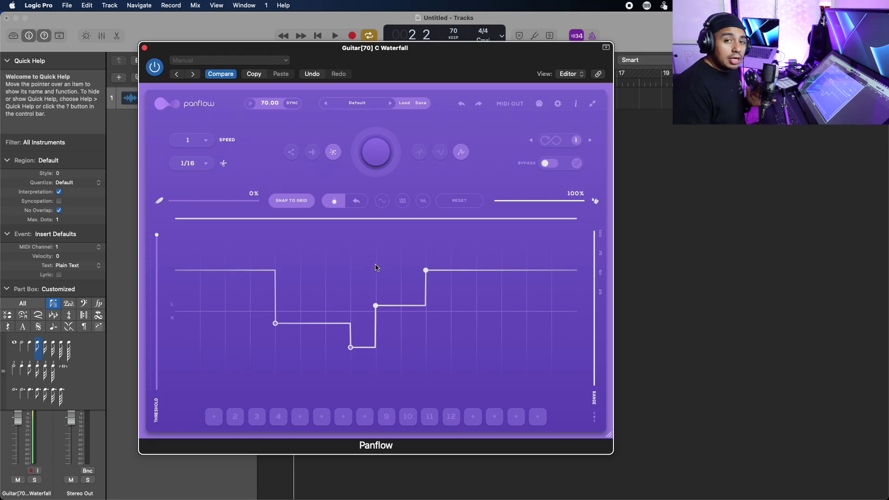
{"action": "mouse_move", "coordinate": [376, 287]}
{"action": "left_mouse_down"}
{"action": "mouse_move", "coordinate": [312, 276]}
{"action": "mouse_move", "coordinate": [337, 320]}
{"action": "mouse_move", "coordinate": [375, 306]}
{"action": "left_mouse_up"}
{"action": "left_click", "coordinate": [343, 205]}
{"action": "left_click", "coordinate": [344, 205]}
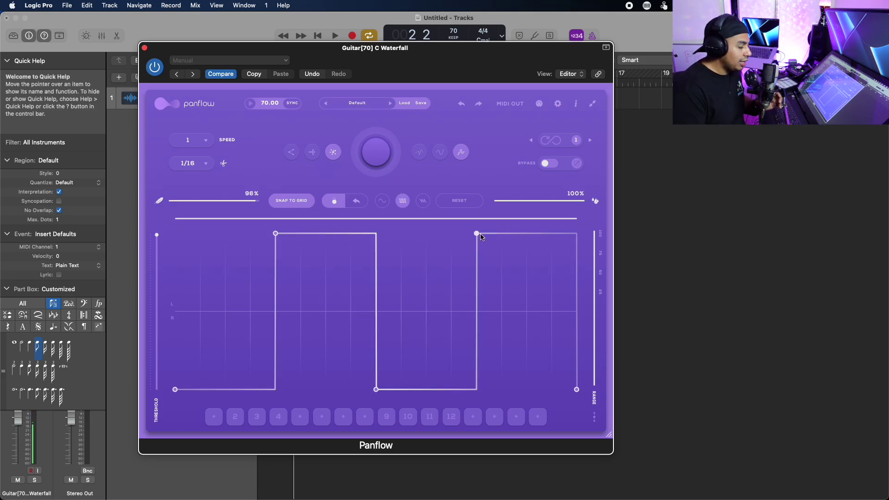
{"action": "left_click", "coordinate": [459, 200]}
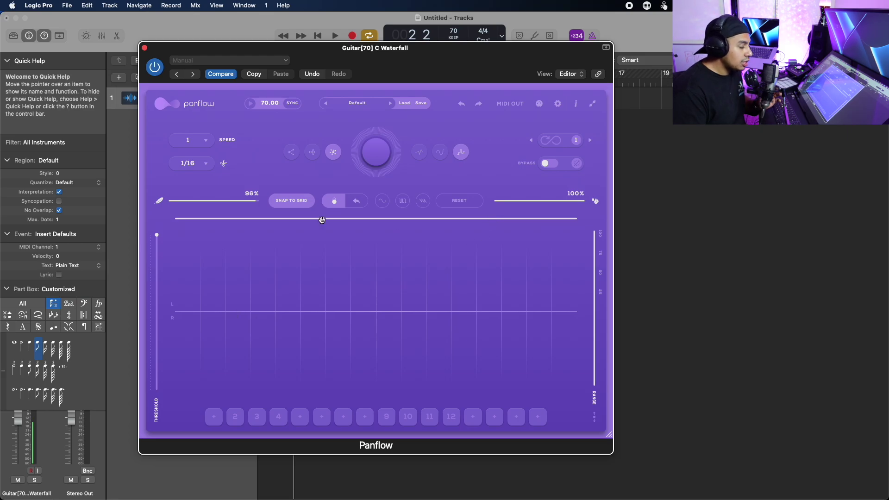
Step: Turn off the dot-marked node option and switch the graph between the preset sine, square and sawtooth shapes, ending on the sine
{"action": "left_click", "coordinate": [359, 200]}
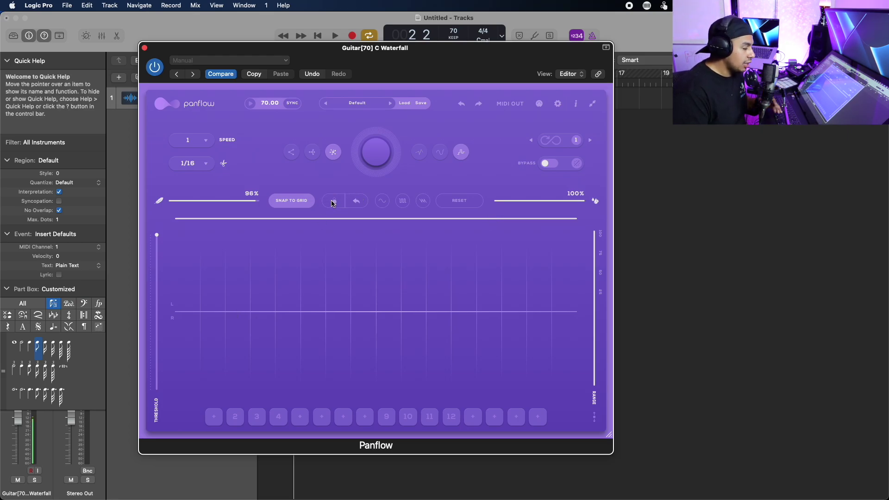
{"action": "left_click", "coordinate": [381, 201]}
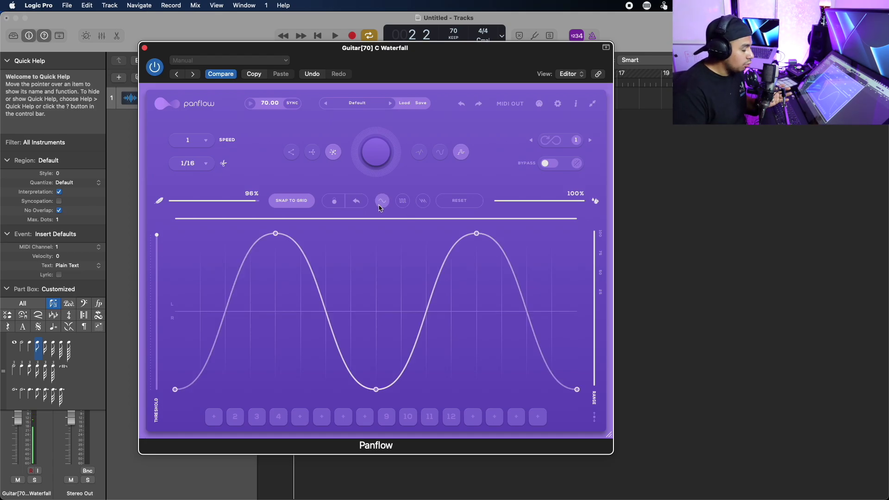
{"action": "left_click", "coordinate": [403, 202]}
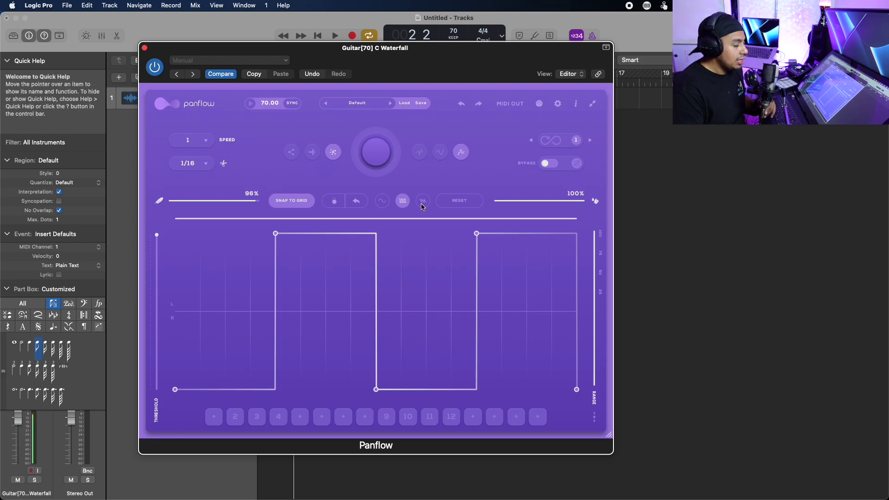
{"action": "left_click", "coordinate": [422, 203]}
{"action": "left_click", "coordinate": [402, 202]}
{"action": "left_click", "coordinate": [383, 201]}
{"action": "left_click", "coordinate": [402, 202]}
{"action": "left_click", "coordinate": [422, 202]}
{"action": "left_click", "coordinate": [403, 202]}
{"action": "left_click", "coordinate": [383, 203]}
Step: Play the guitar loop through the sine, square and sawtooth shapes in turn, and reset the graph
{"action": "key", "text": "space"}
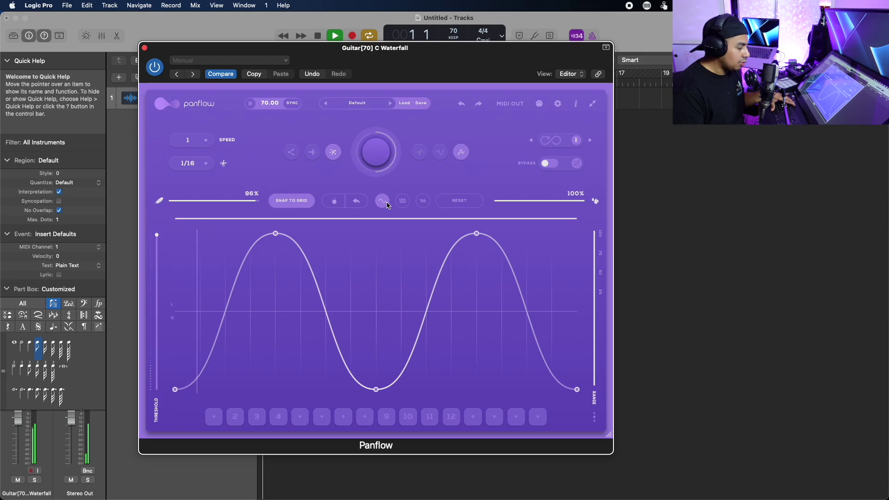
{"action": "left_click", "coordinate": [400, 202]}
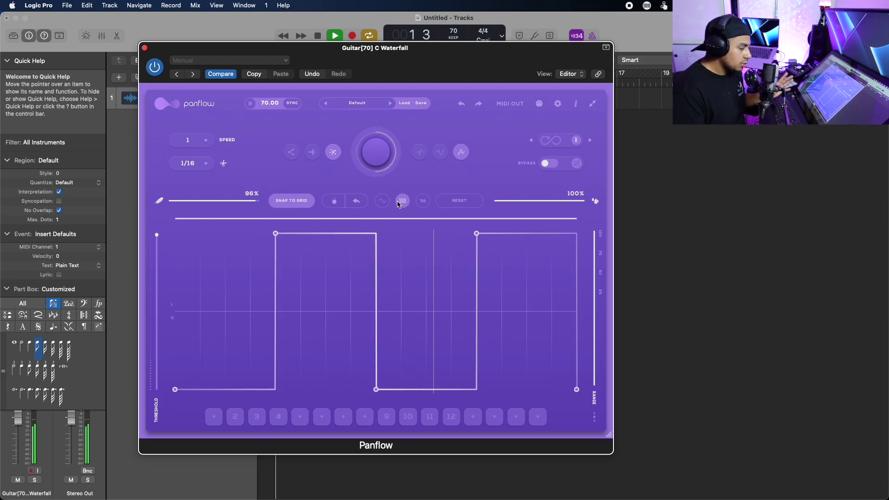
{"action": "left_click", "coordinate": [420, 202]}
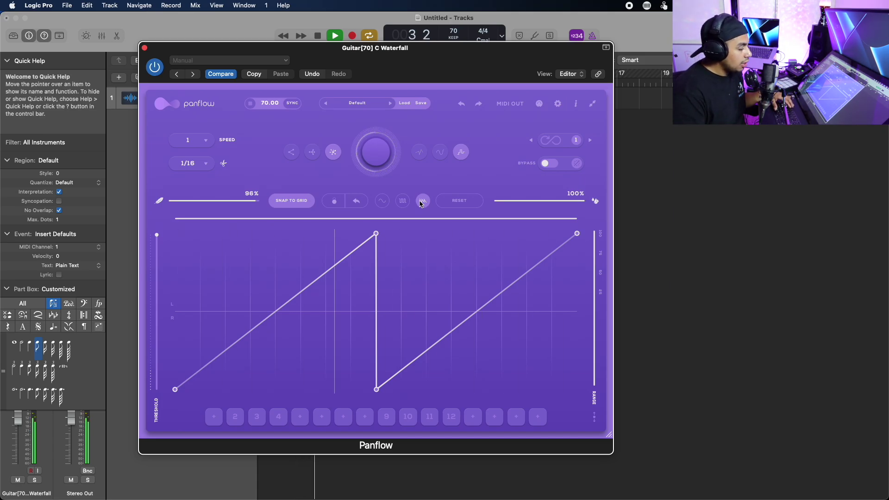
{"action": "key", "text": "space"}
{"action": "left_click", "coordinate": [453, 202]}
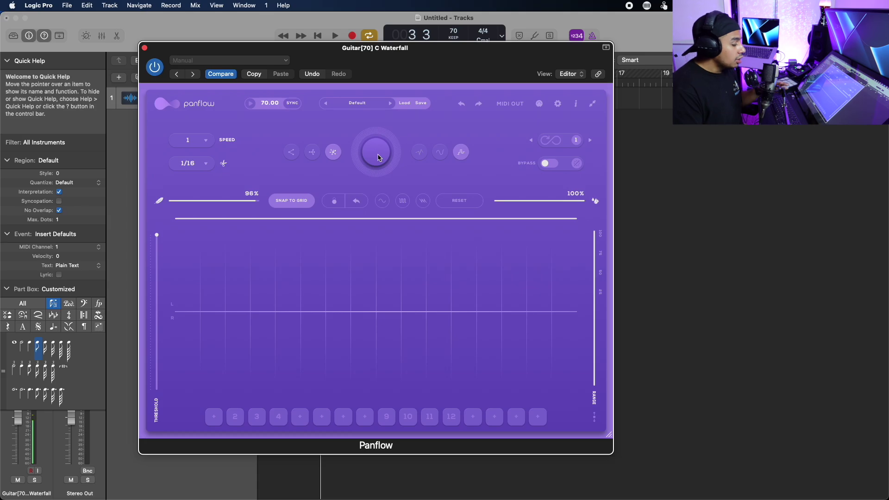
Step: Set the smoothing to 0% and generate a series of random stepped patterns at the highest density
{"action": "left_click_drag", "start_coordinate": [222, 200], "coordinate": [139, 207]}
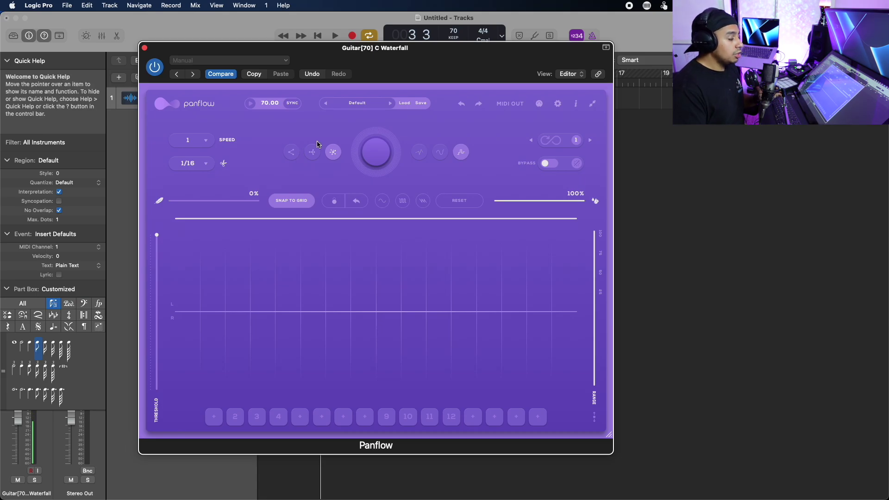
{"action": "left_click", "coordinate": [371, 156]}
{"action": "left_click", "coordinate": [371, 157]}
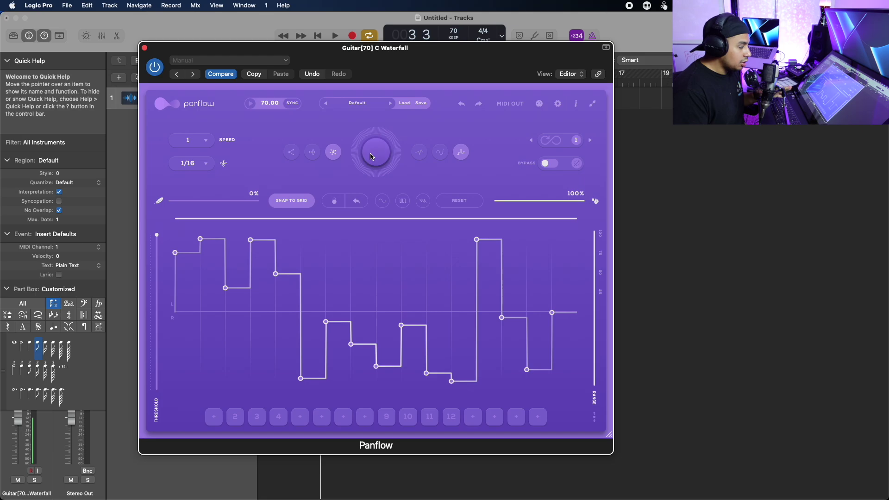
{"action": "left_click", "coordinate": [372, 156]}
{"action": "left_click", "coordinate": [372, 157]}
{"action": "left_click", "coordinate": [371, 156]}
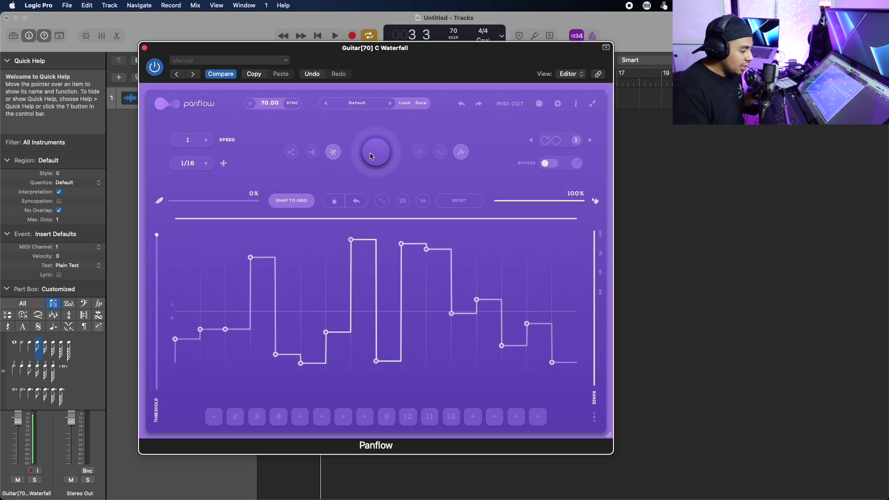
{"action": "left_click", "coordinate": [372, 156]}
{"action": "left_click", "coordinate": [372, 157]}
{"action": "left_click", "coordinate": [371, 156]}
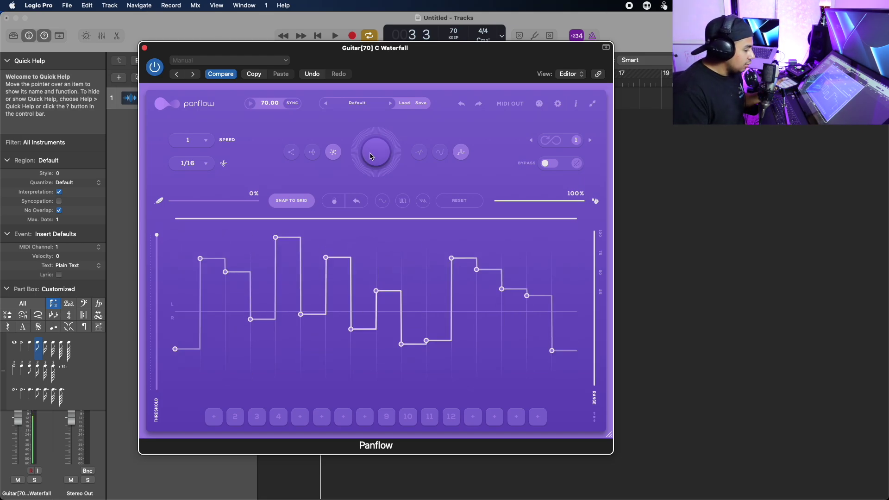
{"action": "left_click", "coordinate": [372, 156]}
{"action": "left_click", "coordinate": [372, 157]}
{"action": "left_click", "coordinate": [371, 156]}
{"action": "left_click", "coordinate": [372, 157]}
{"action": "left_click", "coordinate": [373, 156]}
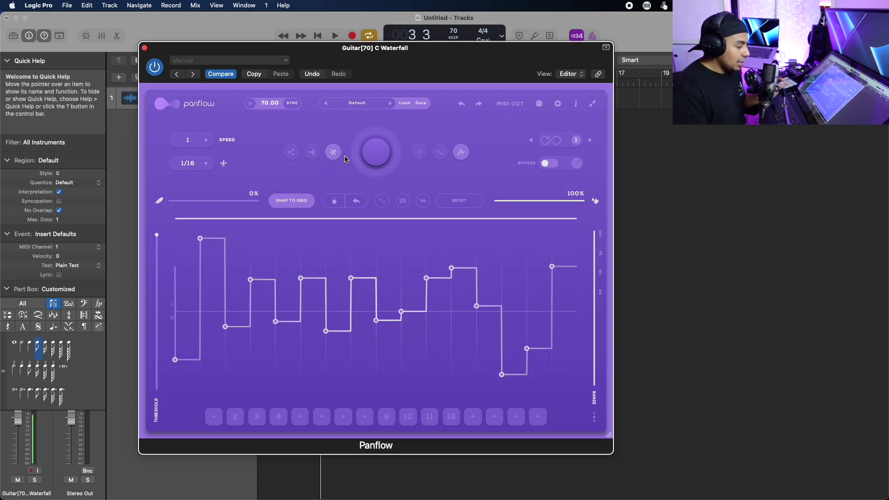
Step: Switch the randomizer to the lowest density and generate several sparse stepped patterns
{"action": "left_click", "coordinate": [294, 158]}
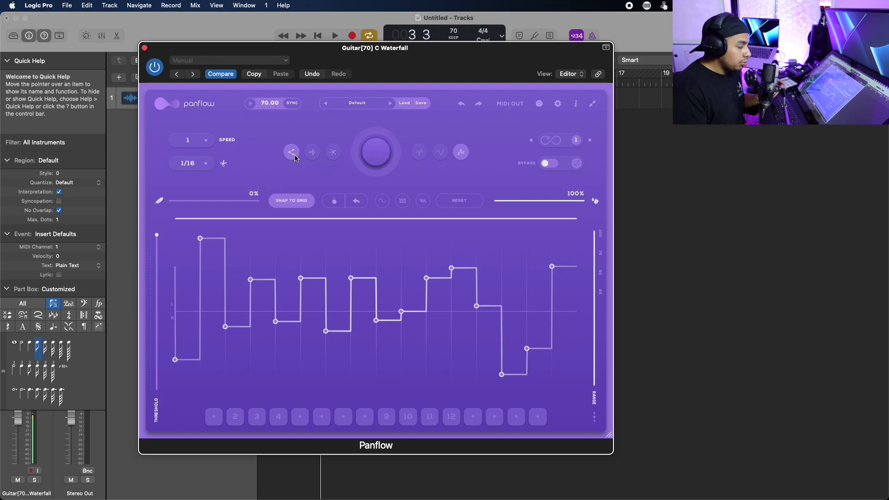
{"action": "left_click", "coordinate": [363, 154]}
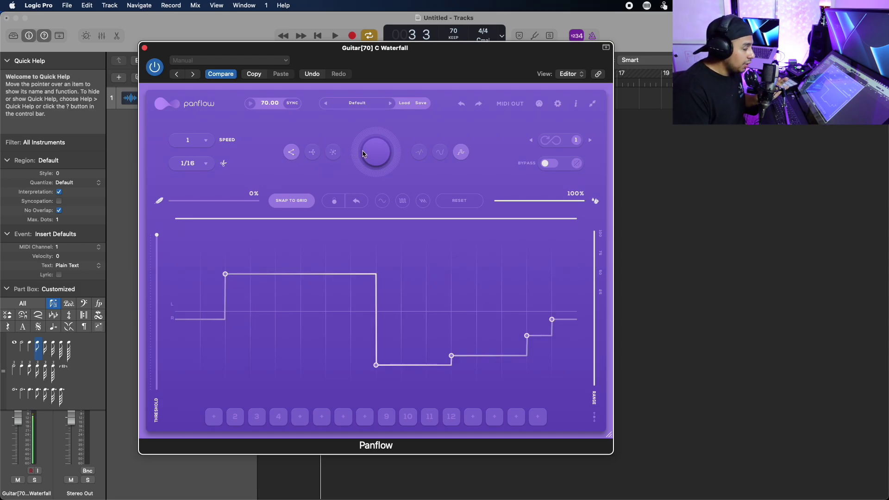
{"action": "left_click", "coordinate": [363, 155]}
{"action": "left_click", "coordinate": [363, 155]}
{"action": "left_click", "coordinate": [363, 154]}
{"action": "left_click", "coordinate": [363, 154]}
{"action": "left_click", "coordinate": [363, 154]}
{"action": "left_click", "coordinate": [364, 154]}
Step: Switch the randomizer to the medium density and generate a few stepped patterns
{"action": "left_click", "coordinate": [319, 155]}
{"action": "left_click", "coordinate": [371, 152]}
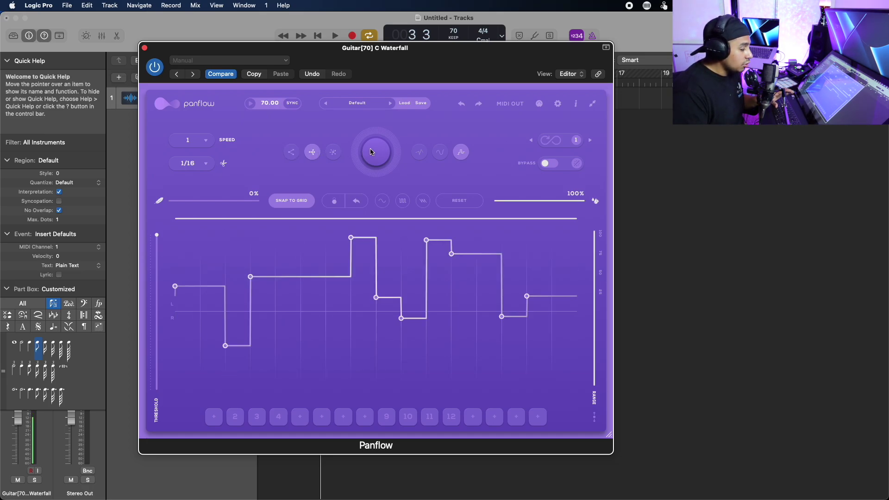
{"action": "left_click", "coordinate": [371, 152]}
{"action": "left_click", "coordinate": [371, 152]}
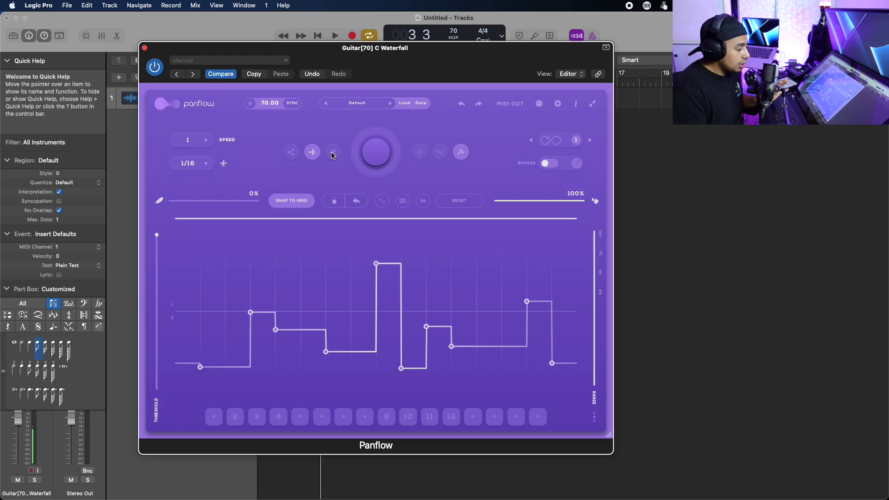
Step: Generate and audition random stepped patterns on the guitar loop at the highest, medium and lowest density
{"action": "left_click", "coordinate": [333, 155]}
{"action": "left_click", "coordinate": [385, 149]}
{"action": "left_click", "coordinate": [386, 149]}
{"action": "key", "text": "space"}
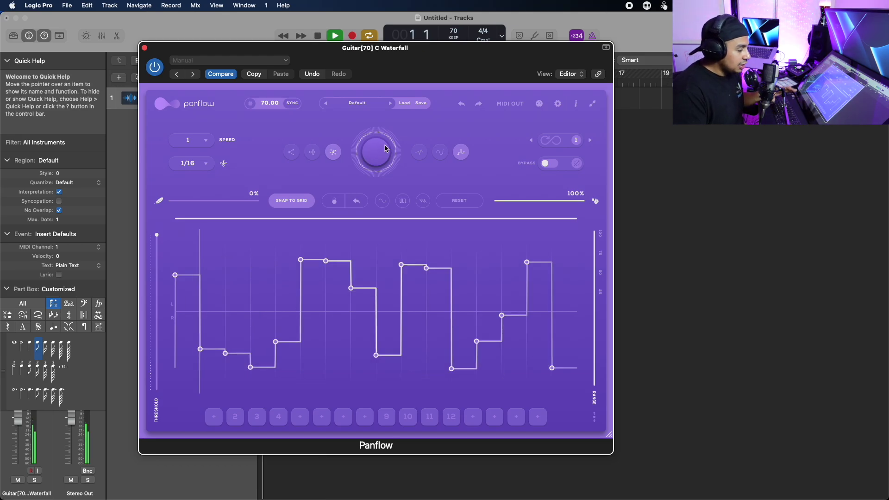
{"action": "left_click", "coordinate": [312, 152]}
{"action": "left_click", "coordinate": [380, 154]}
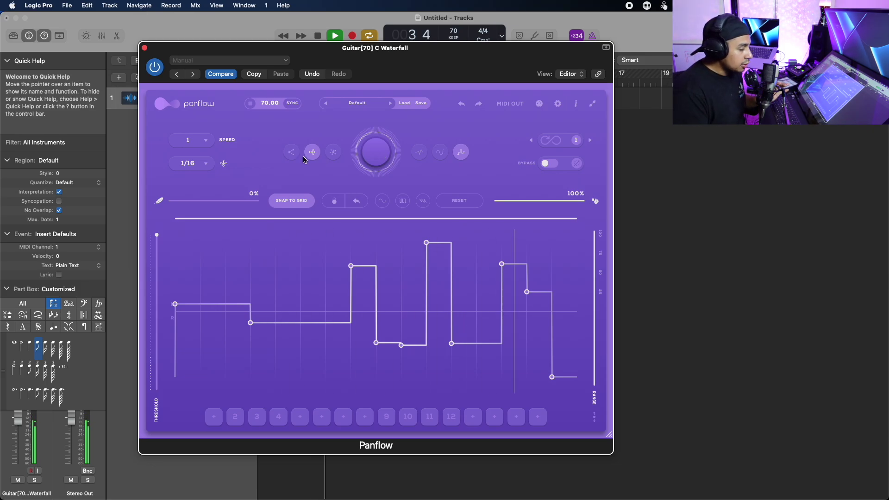
{"action": "left_click", "coordinate": [291, 153]}
{"action": "left_click", "coordinate": [388, 153]}
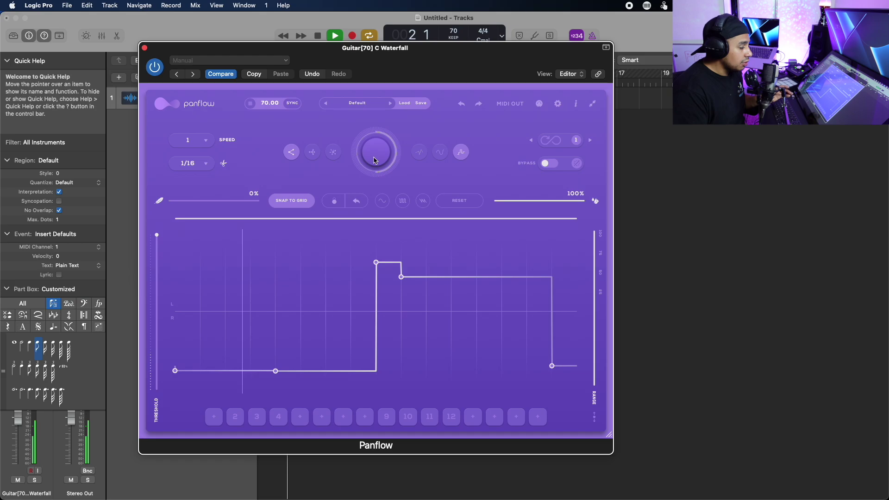
{"action": "key", "text": "space"}
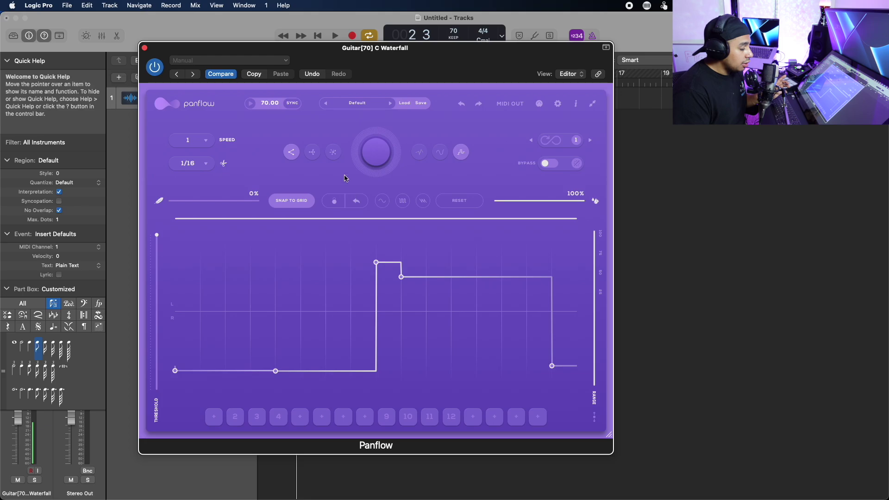
Step: Switch the randomizer to smooth curves, audition a low-density pattern, and generate several more curved variations
{"action": "left_click", "coordinate": [440, 157]}
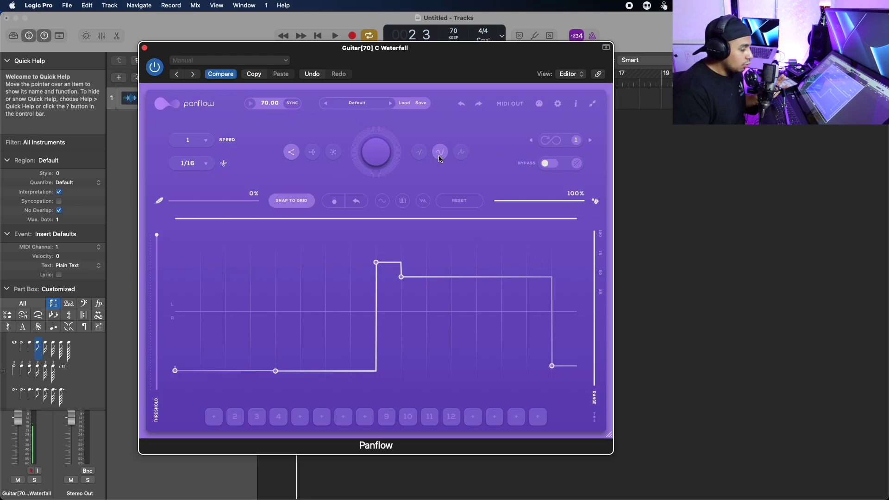
{"action": "left_click", "coordinate": [373, 159]}
{"action": "key", "text": "space"}
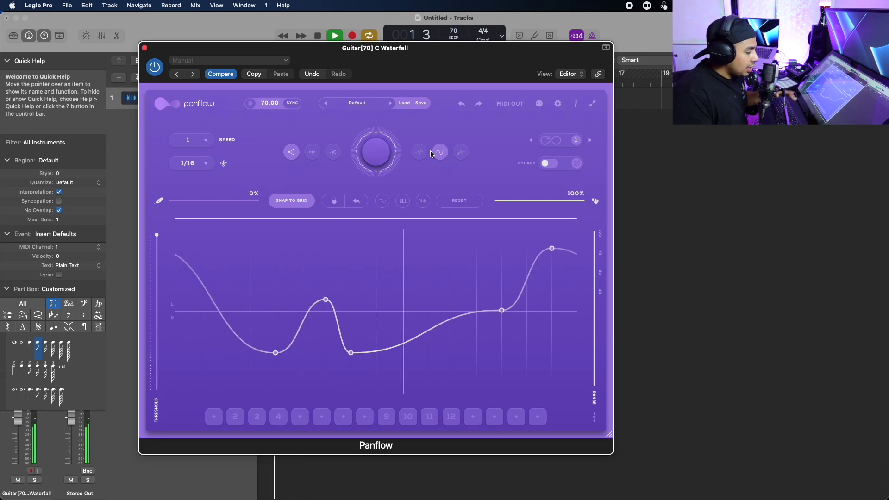
{"action": "key", "text": "space"}
{"action": "left_click", "coordinate": [367, 163]}
{"action": "left_click", "coordinate": [367, 163]}
{"action": "left_click", "coordinate": [367, 163]}
{"action": "left_click", "coordinate": [367, 163]}
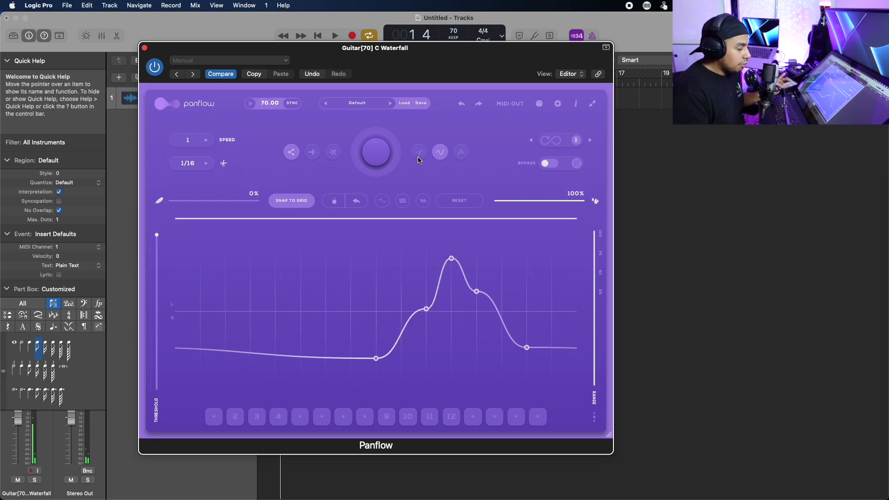
Step: Switch the randomizer to straight line segments, generate a low-density pattern and play it on the loop
{"action": "left_click", "coordinate": [418, 156]}
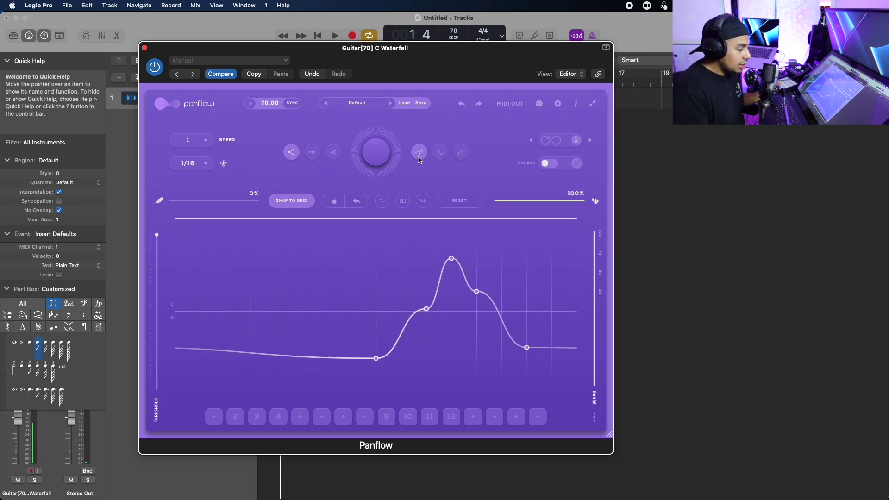
{"action": "left_click", "coordinate": [383, 161]}
{"action": "key", "text": "space"}
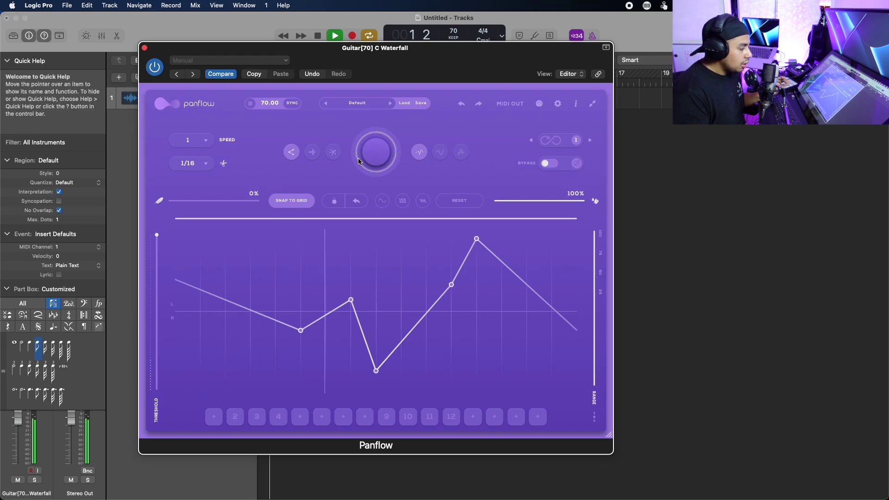
Step: Raise the randomizer to the highest density, generate a straight-line pattern and audition it on the guitar loop
{"action": "left_click", "coordinate": [331, 156]}
{"action": "key", "text": "space"}
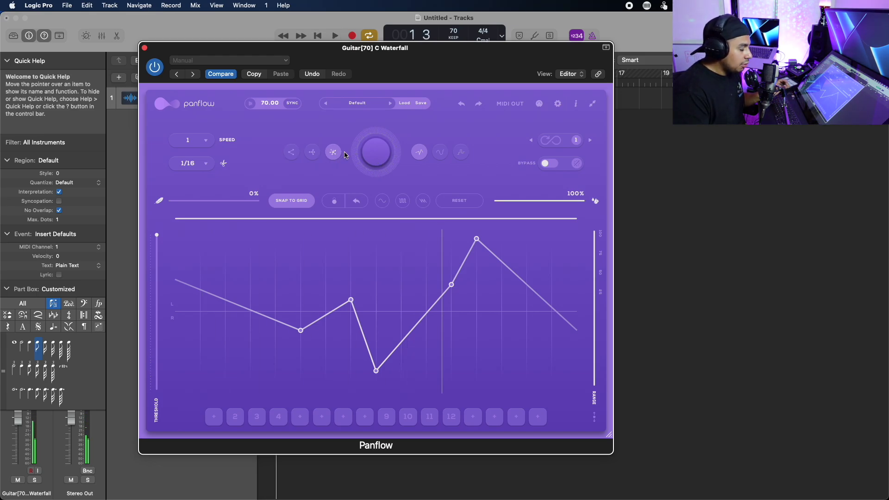
{"action": "left_click", "coordinate": [390, 160]}
{"action": "key", "text": "space"}
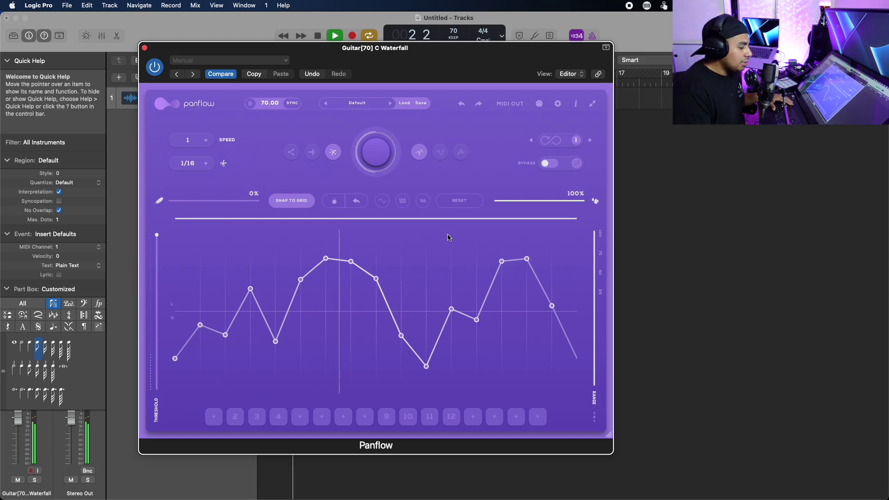
{"action": "key", "text": "space"}
{"action": "key", "text": "space"}
Step: Lower the dry/wet mix to 74% and turn on infinity mode so patterns regenerate automatically during playback
{"action": "left_click_drag", "start_coordinate": [543, 206], "coordinate": [560, 202]}
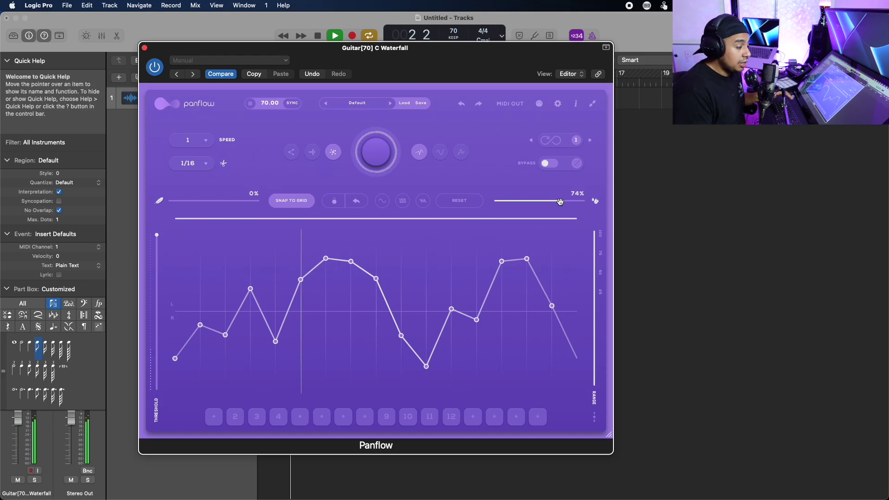
{"action": "left_click", "coordinate": [550, 140]}
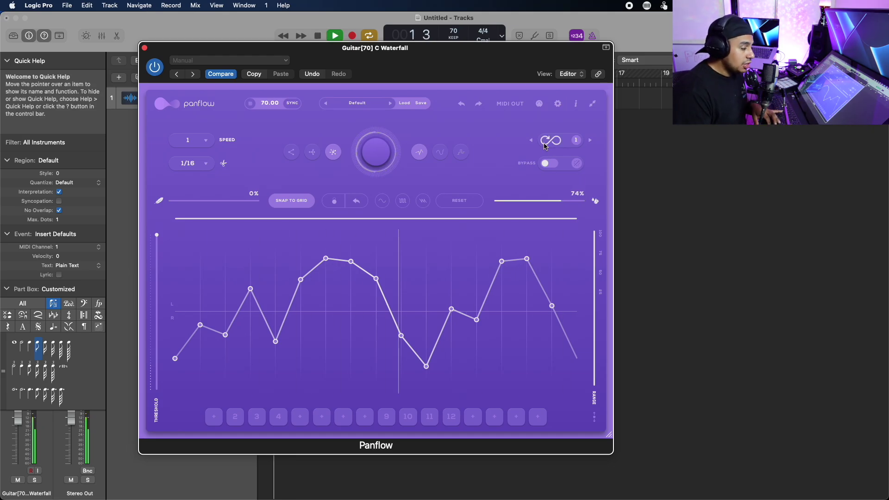
{"action": "left_click", "coordinate": [559, 141]}
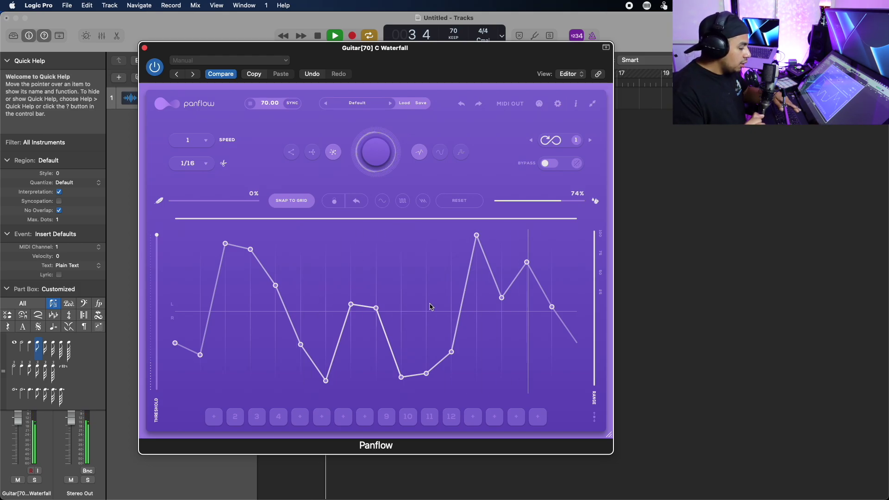
Step: Set the infinity mode's regeneration interval to 4, audition it, and return the dry/wet mix to 100%
{"action": "key", "text": "space"}
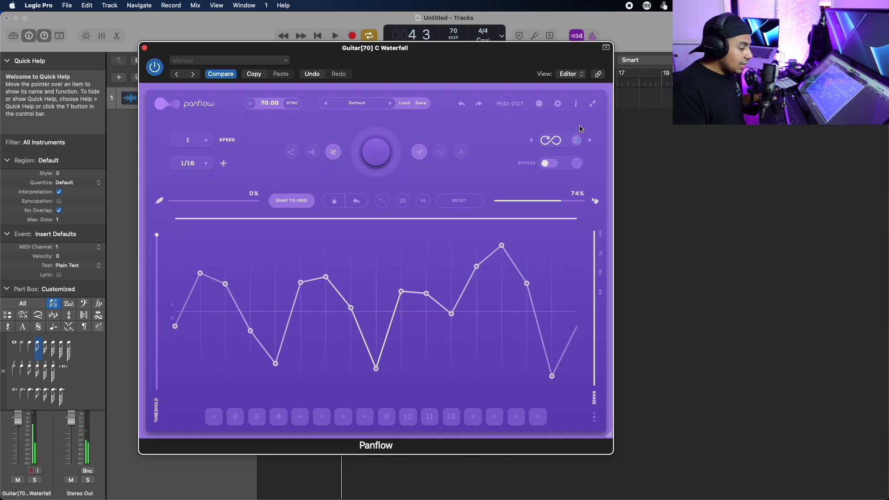
{"action": "key", "text": "space"}
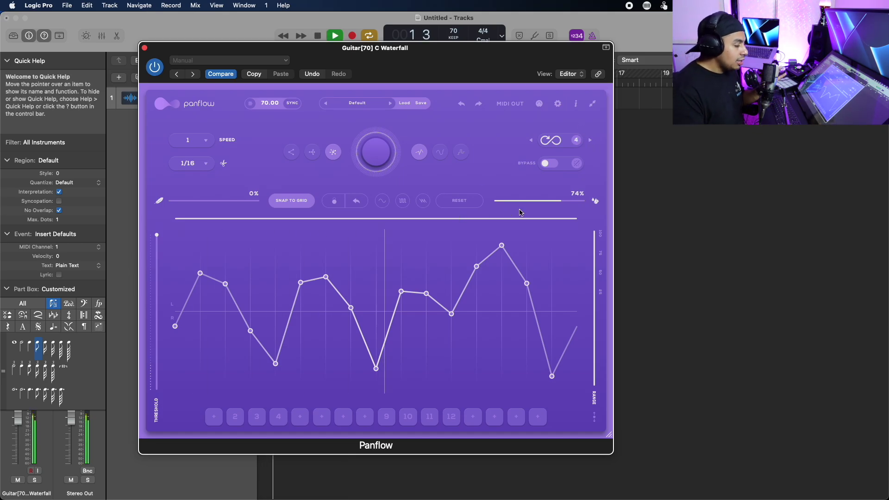
{"action": "left_click_drag", "start_coordinate": [561, 201], "coordinate": [585, 200]}
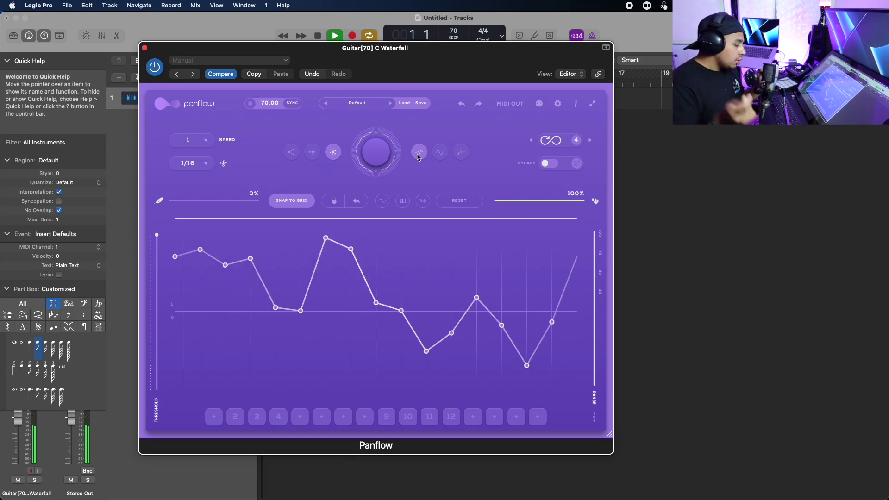
Step: Set the infinity interval to 1, turn infinity mode off, and play the guitar loop with Bypass enabled
{"action": "key", "text": "space"}
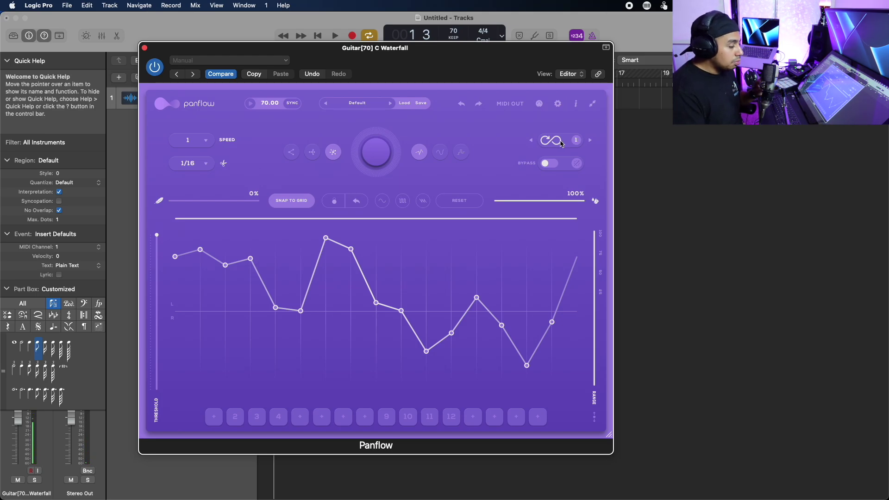
{"action": "left_click", "coordinate": [554, 166]}
{"action": "key", "text": "space"}
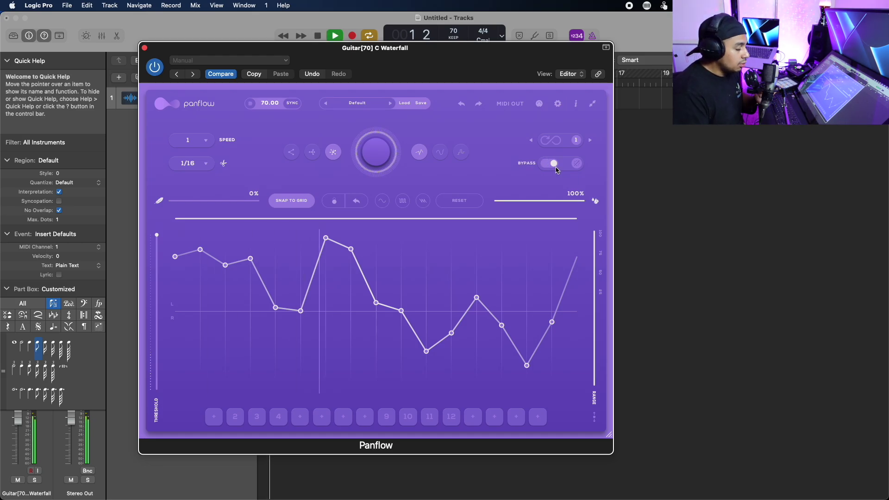
Step: Turn Bypass off and audition the panning pattern on the guitar loop, stopping playback at the end
{"action": "key", "text": "space"}
{"action": "left_click", "coordinate": [555, 167]}
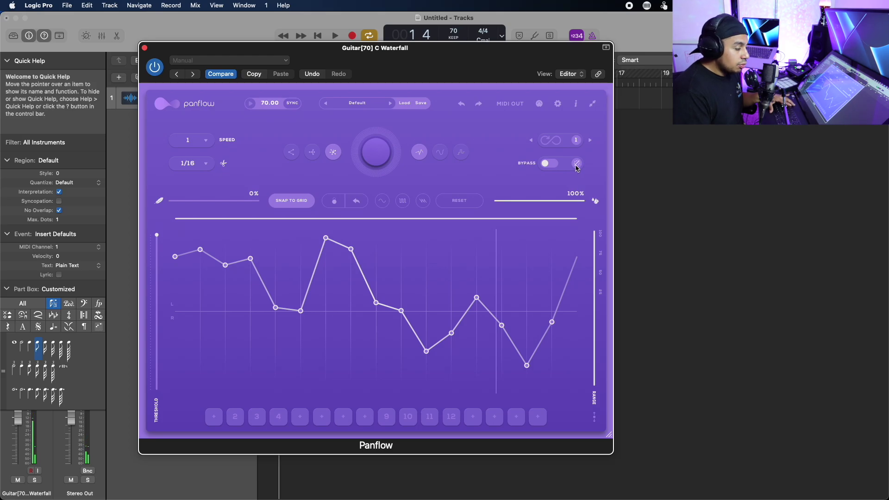
{"action": "key", "text": "space"}
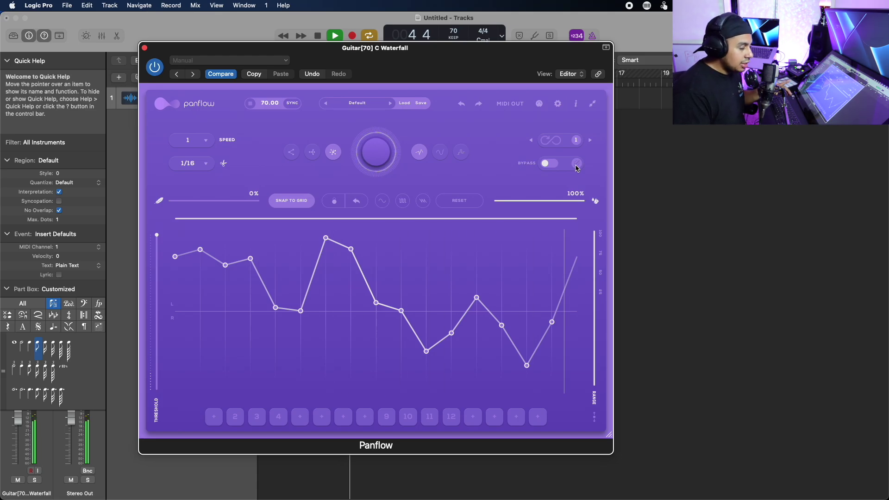
{"action": "key", "text": "space"}
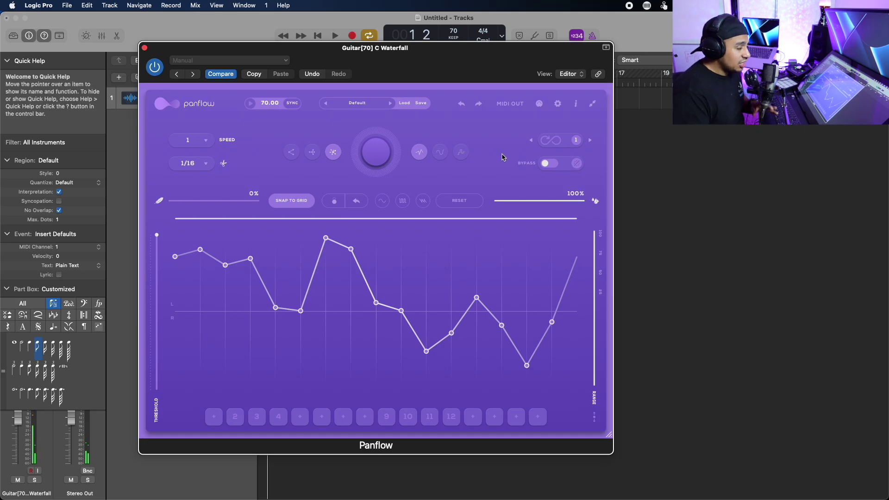
Step: Look at the MIDI output options and the MIDI CC assignment settings, closing each view to return to the graph
{"action": "left_click", "coordinate": [510, 105]}
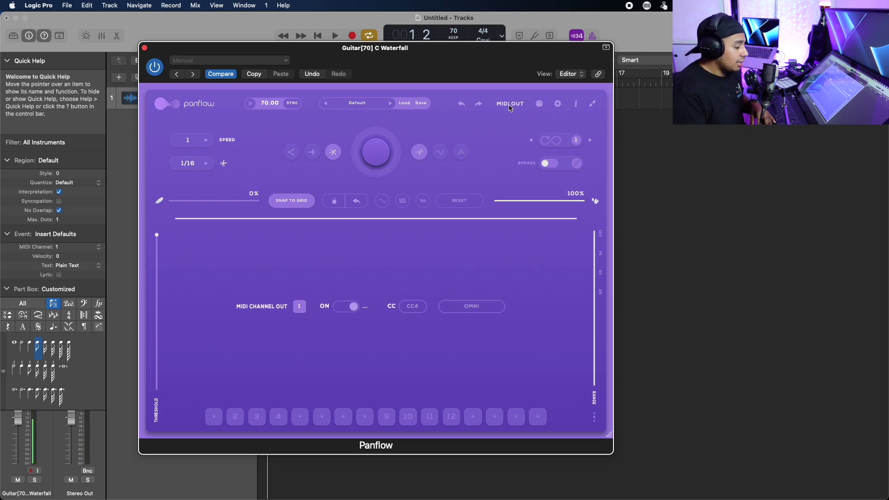
{"action": "left_click", "coordinate": [510, 105]}
{"action": "left_click", "coordinate": [546, 104]}
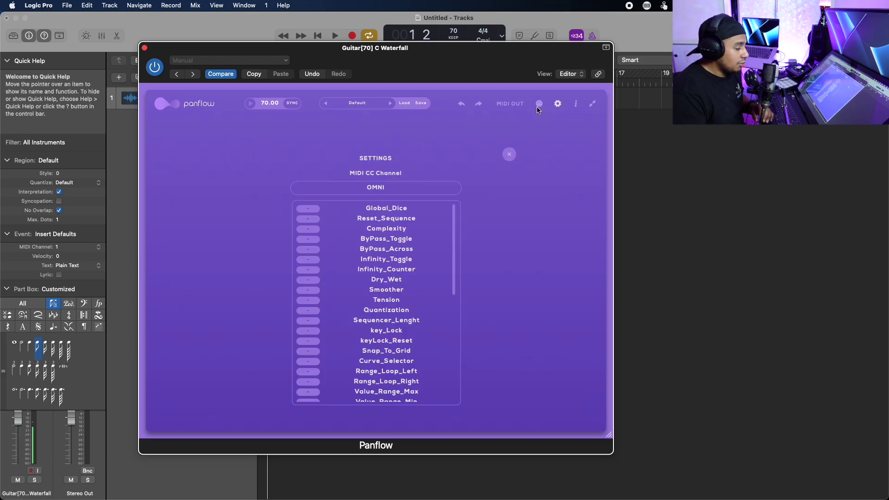
{"action": "left_click", "coordinate": [538, 107]}
{"action": "left_click", "coordinate": [539, 106]}
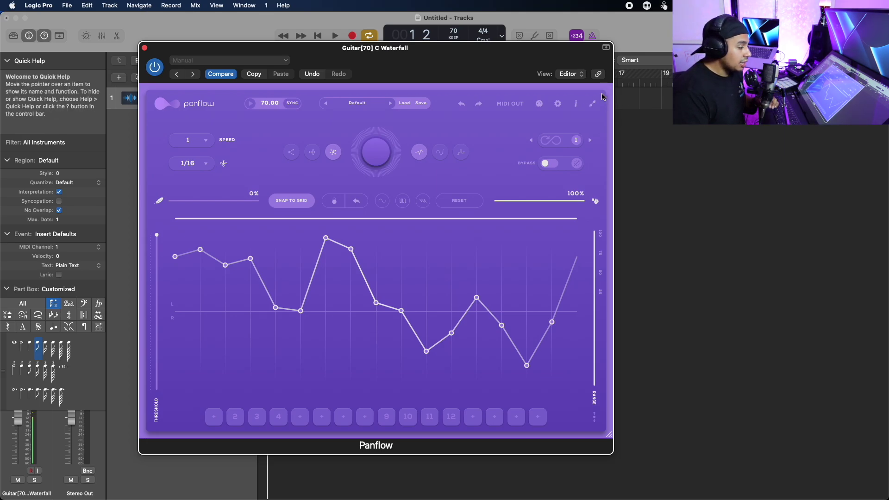
Step: Shrink the Panflow plug-in window and restore it to its previous larger size
{"action": "left_click_drag", "start_coordinate": [609, 435], "coordinate": [382, 311]}
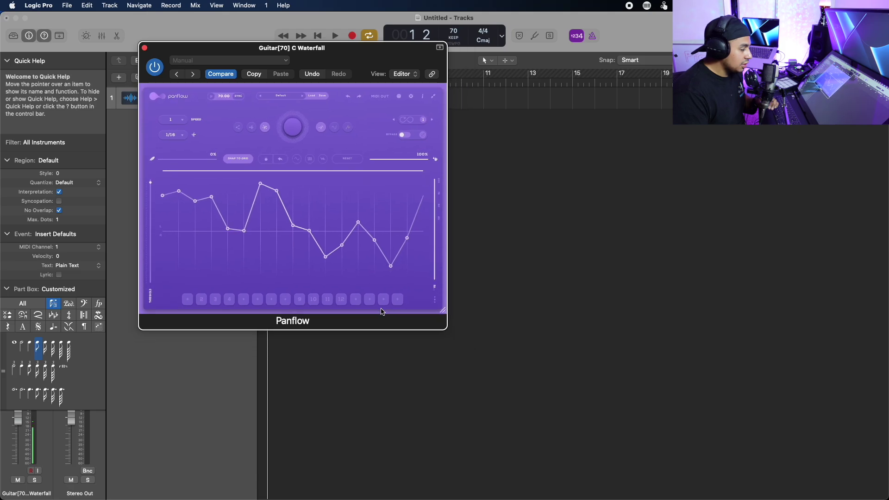
{"action": "left_click", "coordinate": [434, 99]}
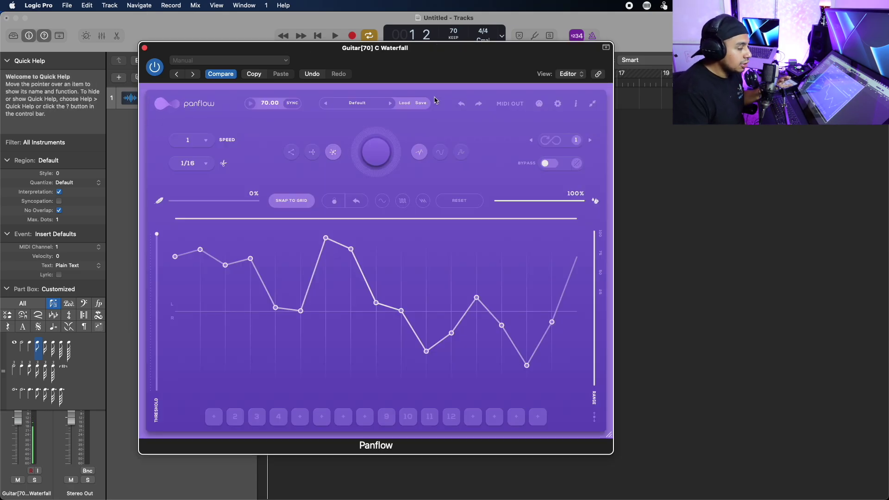